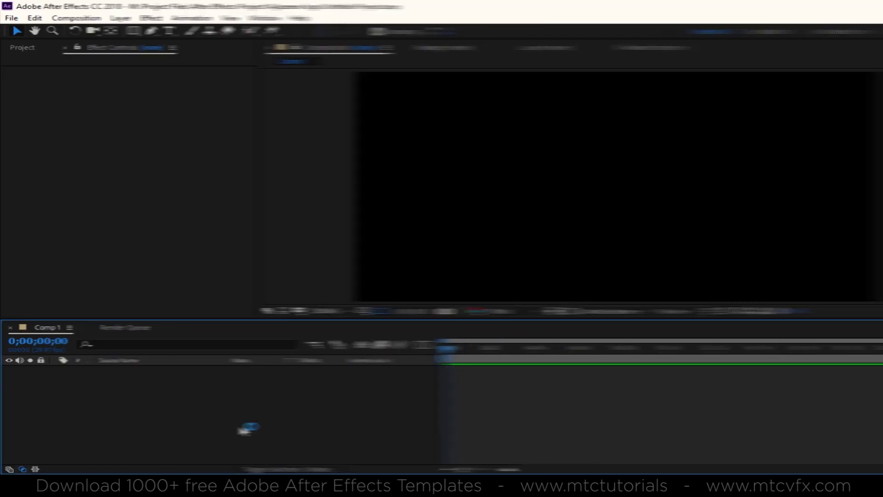
- Bring up the add-layer context menu in Comp 1's empty timeline
right_click(178, 423)
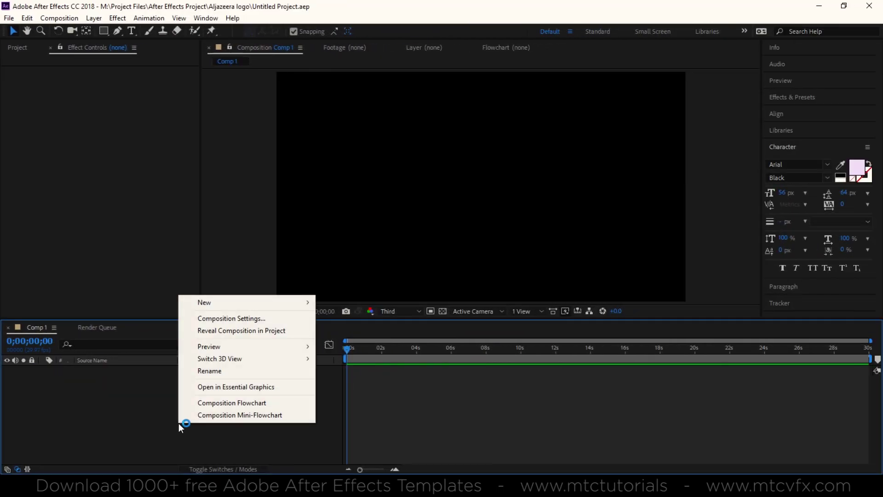
- Add a new solid layer named Element3D to Comp 1
mouse_move(305, 303)
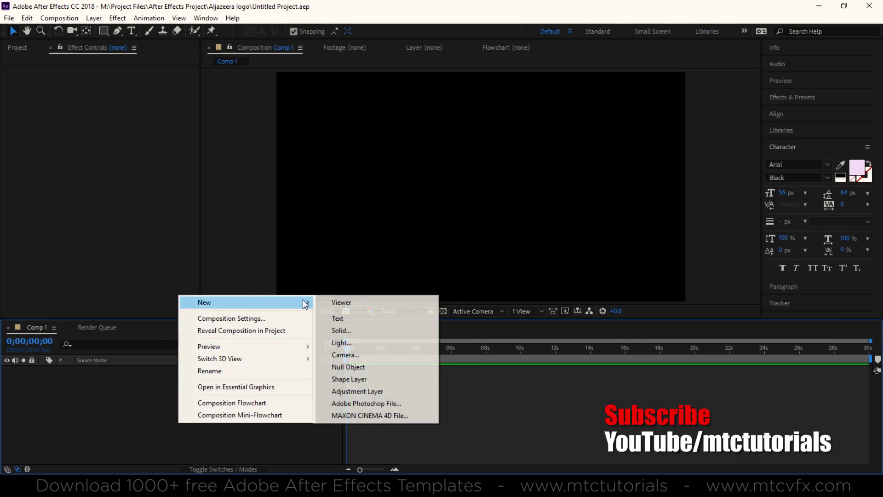
left_click(394, 334)
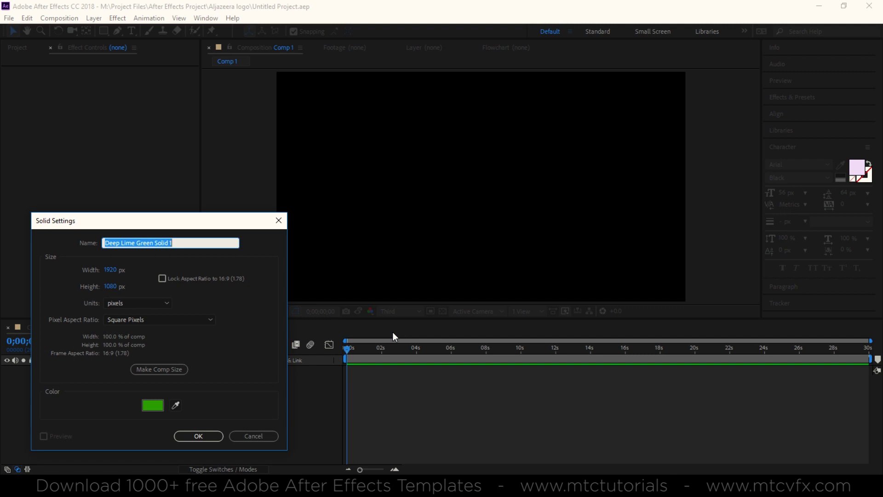
type("Element3")
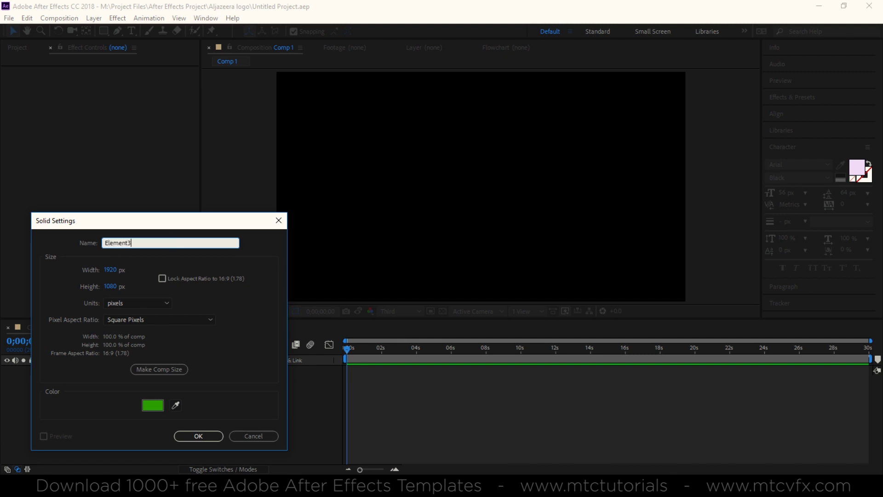
type("D")
left_click(215, 437)
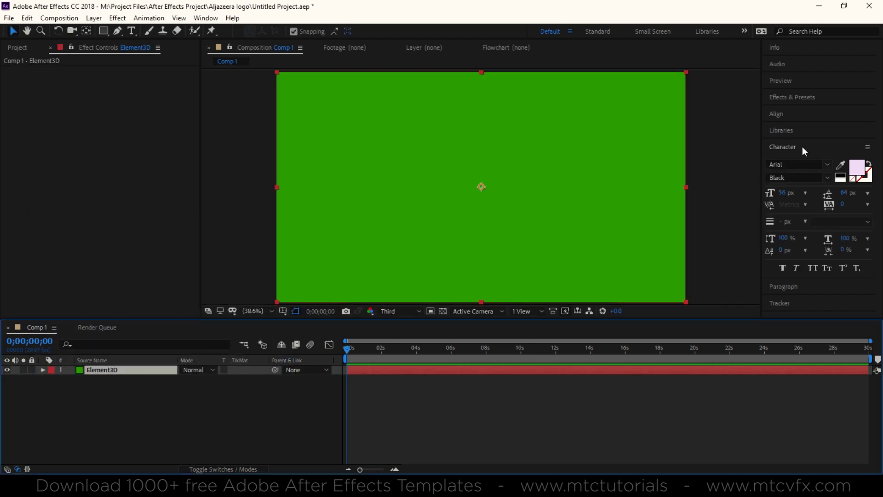
left_click(832, 102)
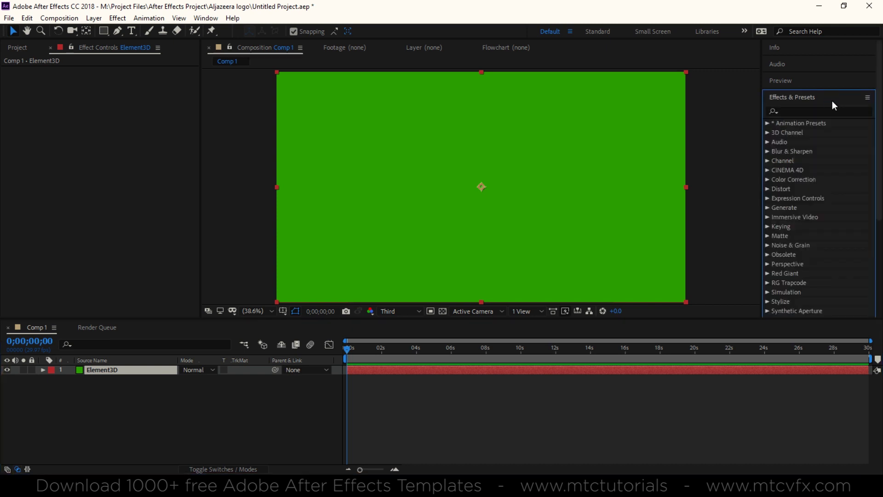
- Search effects for 'element' and apply Video Copilot's Element effect to the Element3D solid
left_click(830, 108)
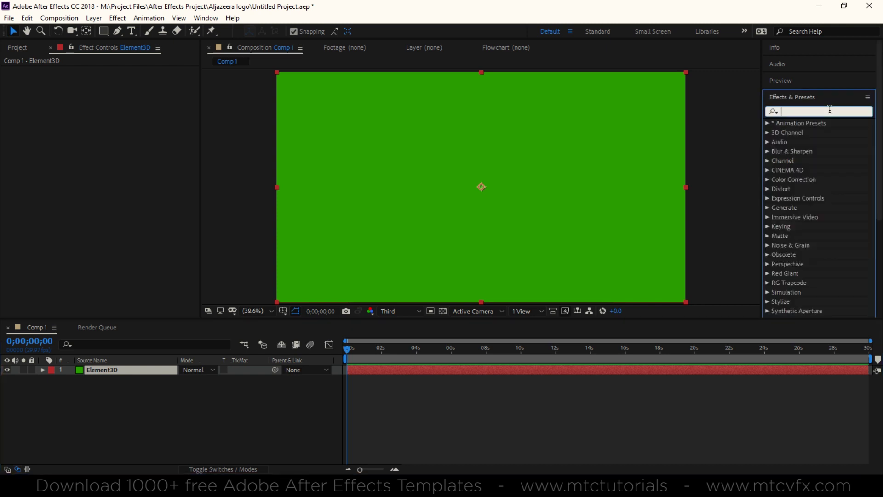
type("element")
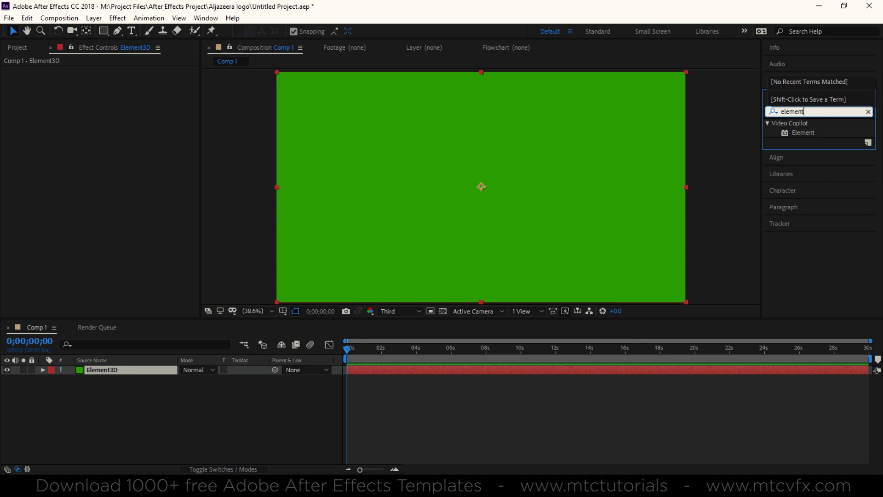
left_click_drag(802, 132, 523, 175)
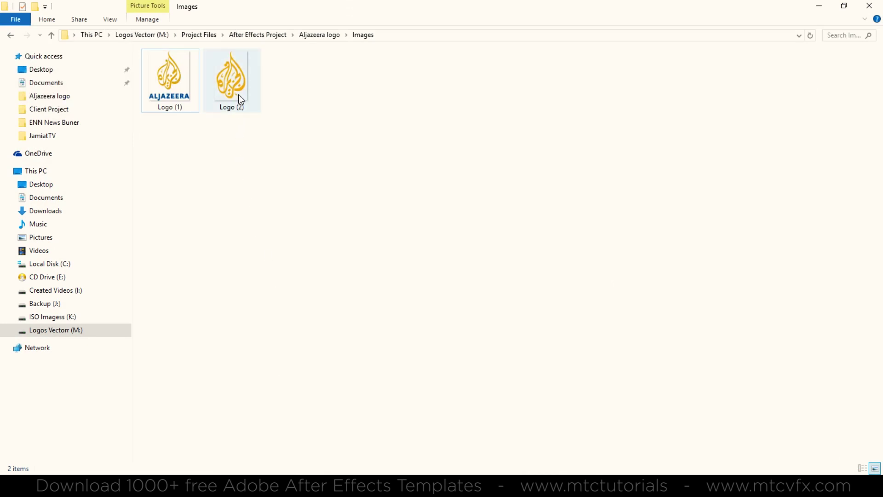
right_click(239, 98)
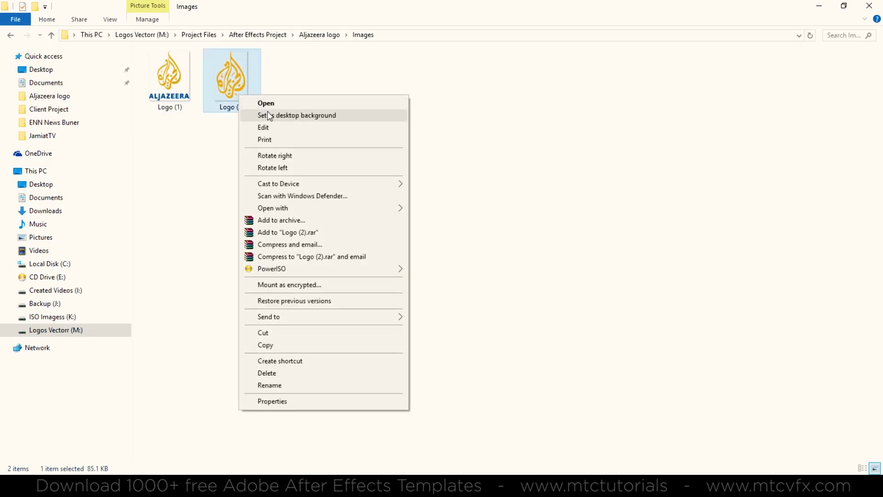
- Preview the Logo (2) image, then import it into Comp 1 above Element3D
left_click(270, 105)
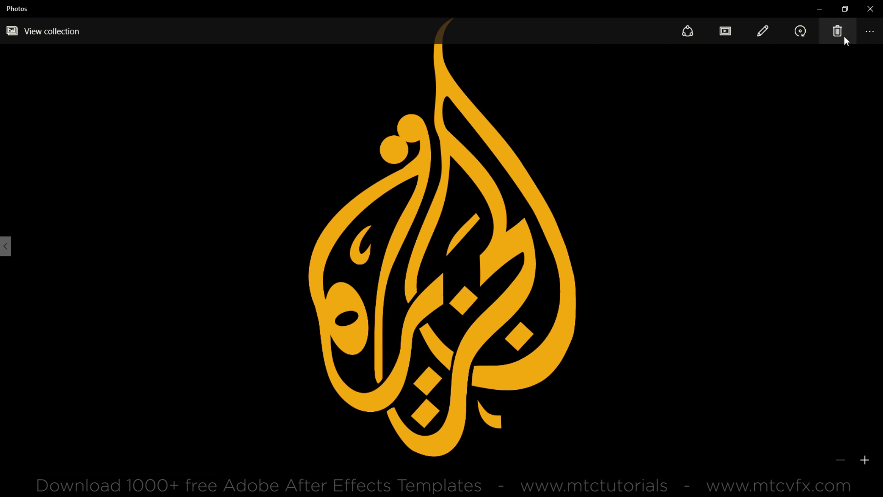
left_click(870, 9)
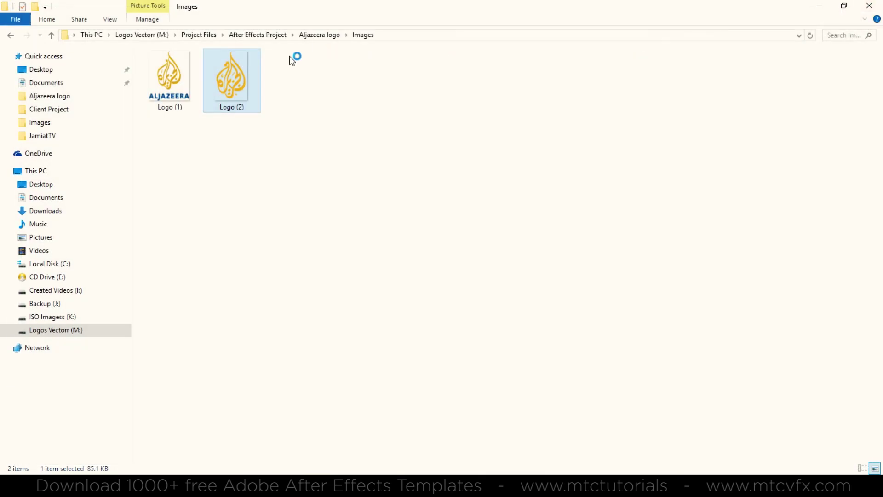
mouse_move(231, 80)
left_mouse_down()
mouse_move(373, 318)
mouse_move(185, 433)
left_mouse_up()
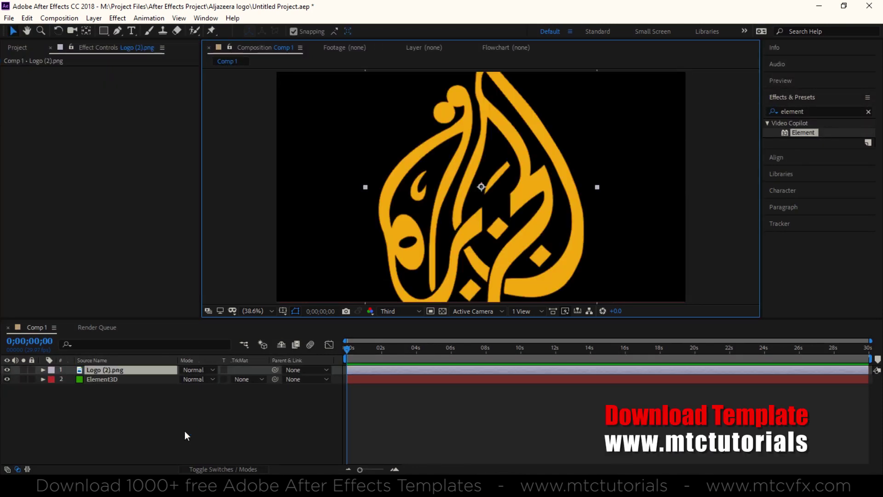
- Scale the Logo (2).png layer down to 55%
left_click(43, 370)
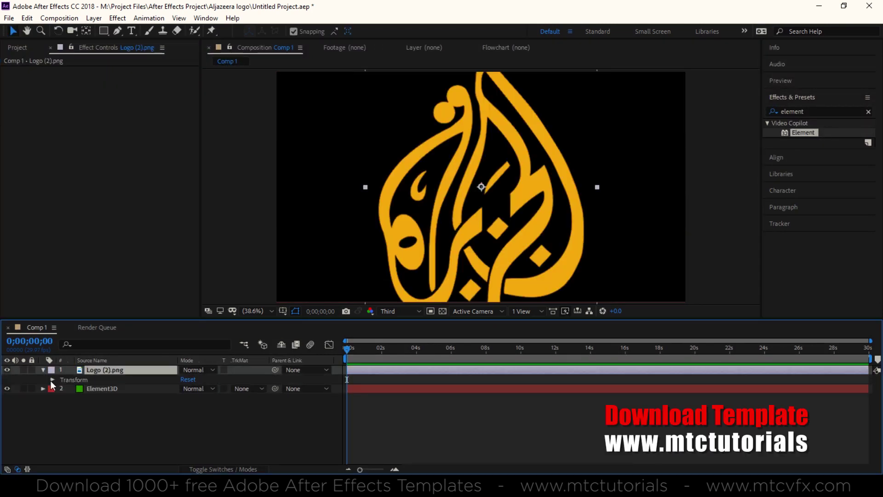
left_click(52, 380)
left_click_drag(199, 411, 175, 409)
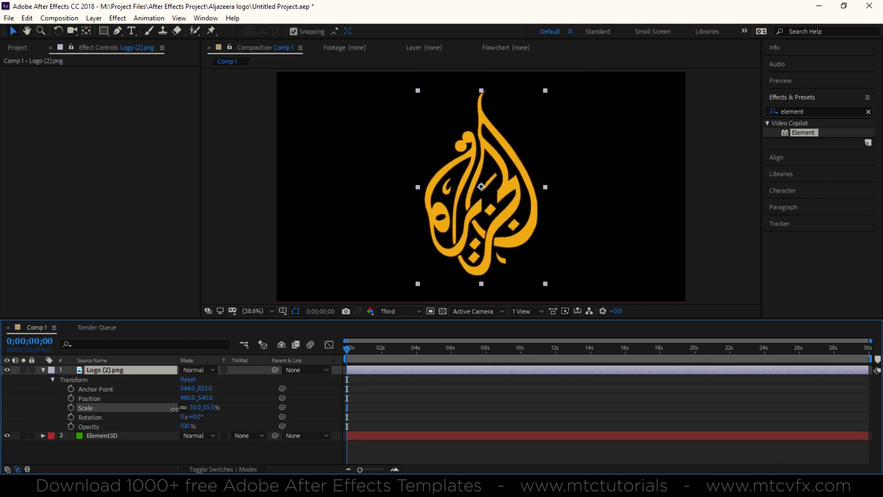
left_click(43, 369)
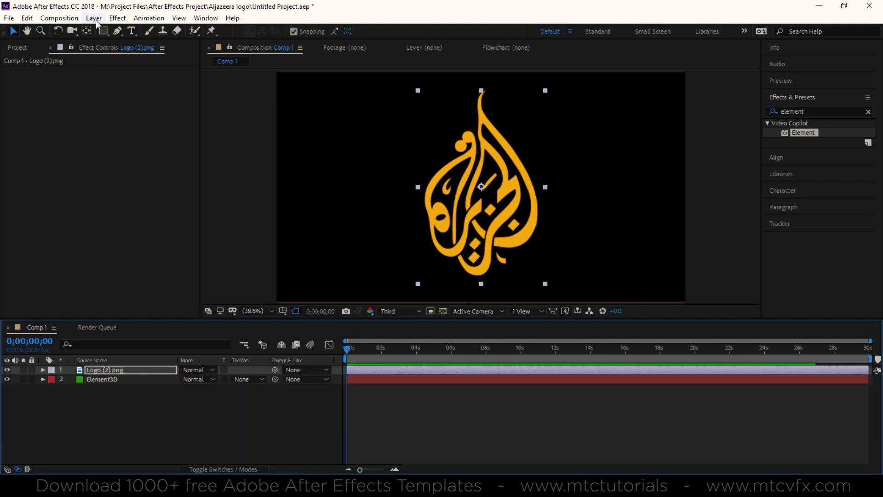
- Auto-trace the logo with default options and delete the original Logo (2).png layer
left_click(94, 19)
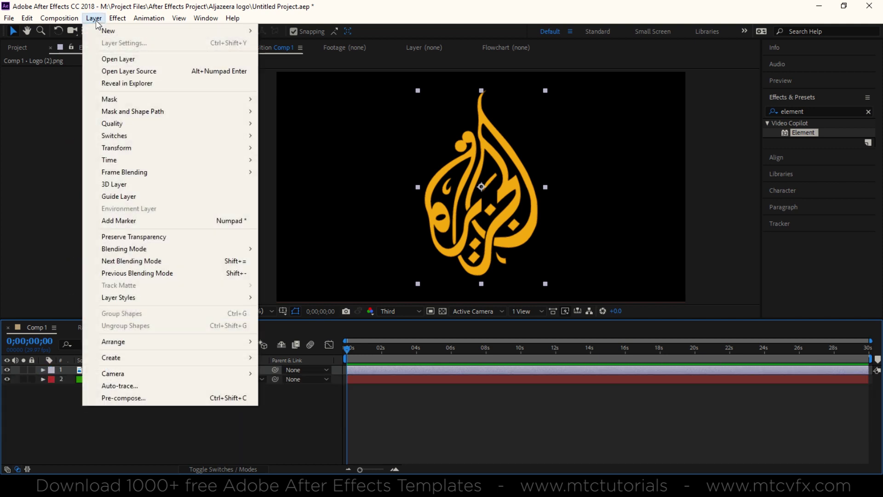
left_click(154, 391)
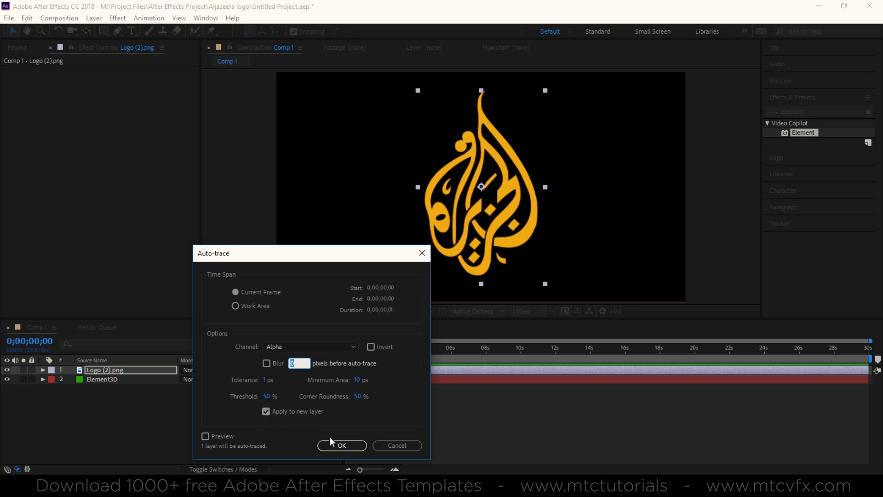
left_click(355, 445)
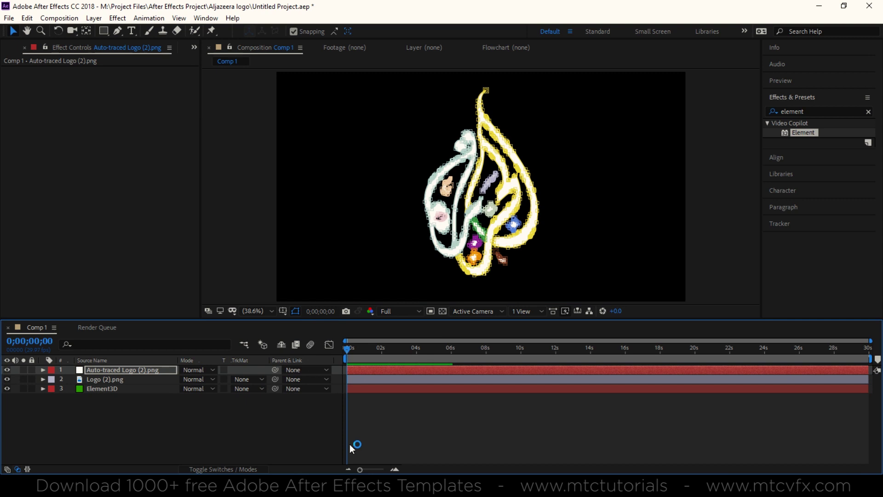
left_click(104, 380)
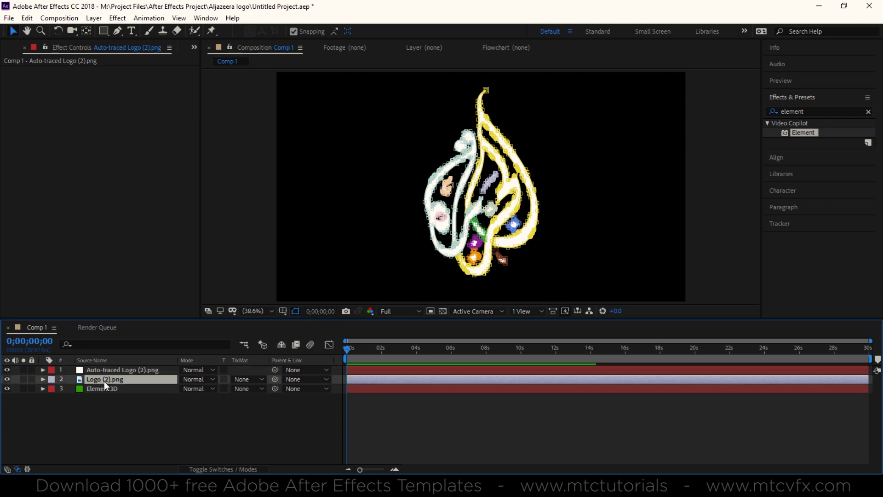
key("Delete")
left_click(74, 379)
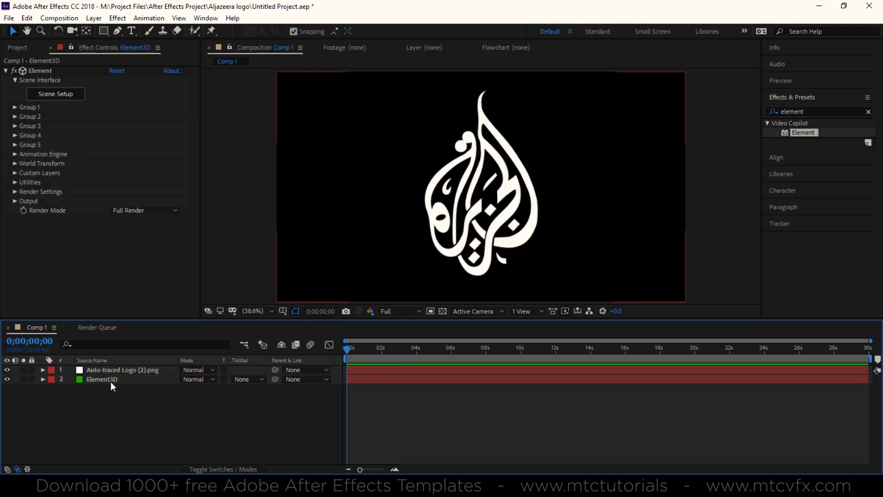
- Hide Auto-traced Logo (2).png and set it as the Element effect's Path Layer 1
left_click(8, 370)
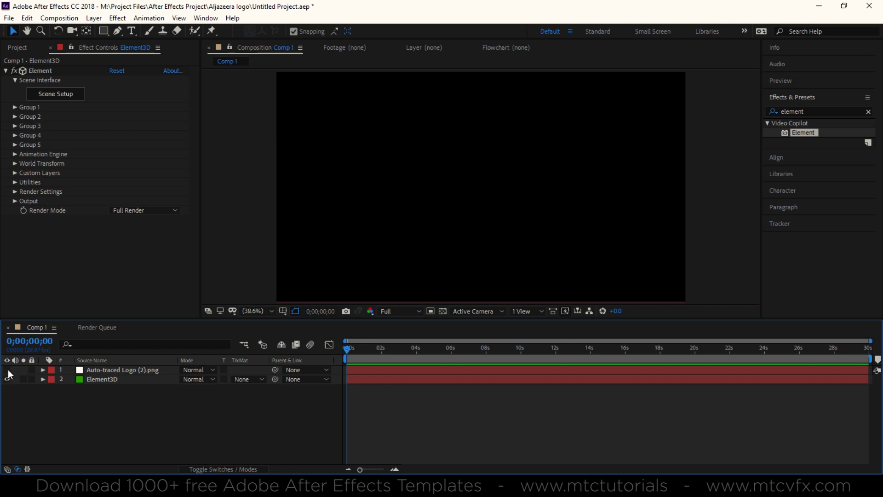
left_click(102, 380)
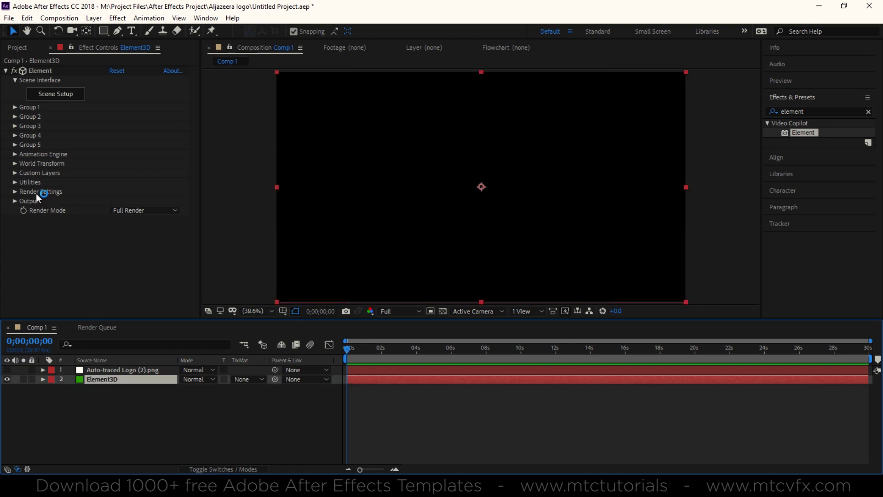
left_click(14, 173)
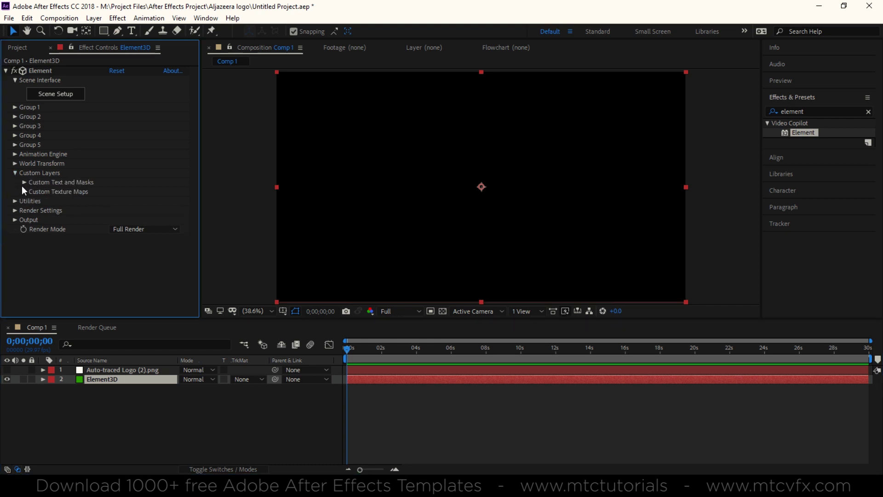
left_click(24, 182)
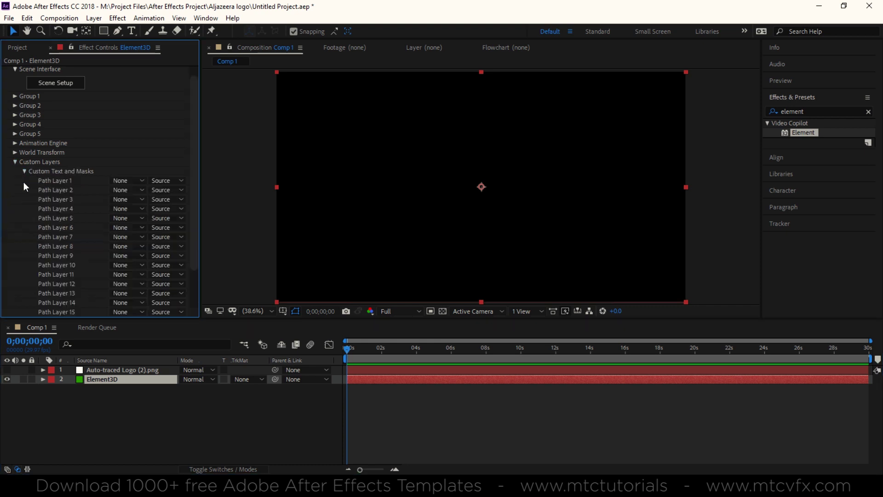
left_click(142, 179)
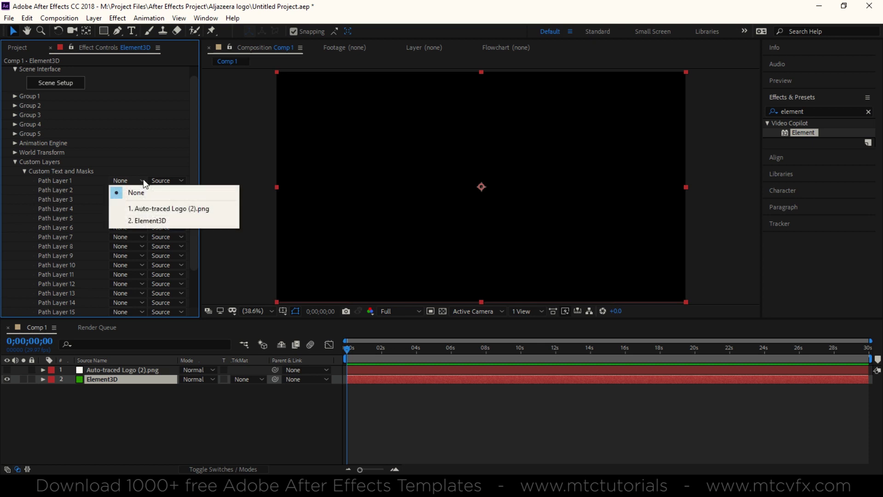
left_click(153, 210)
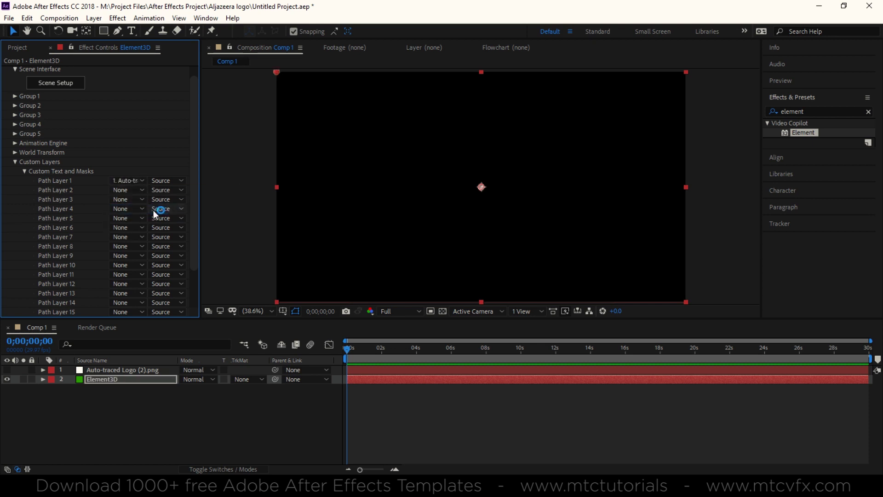
left_click(78, 87)
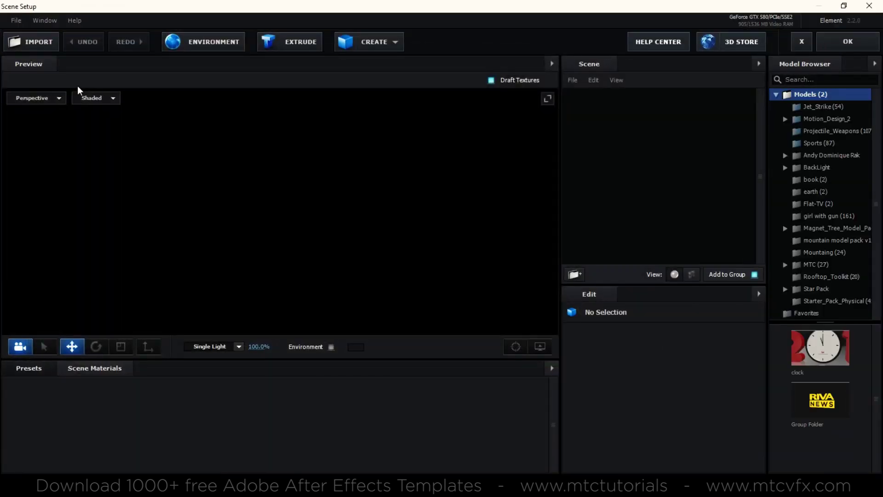
- Extrude the logo path into a 3D model and view it edge-on
left_click(316, 46)
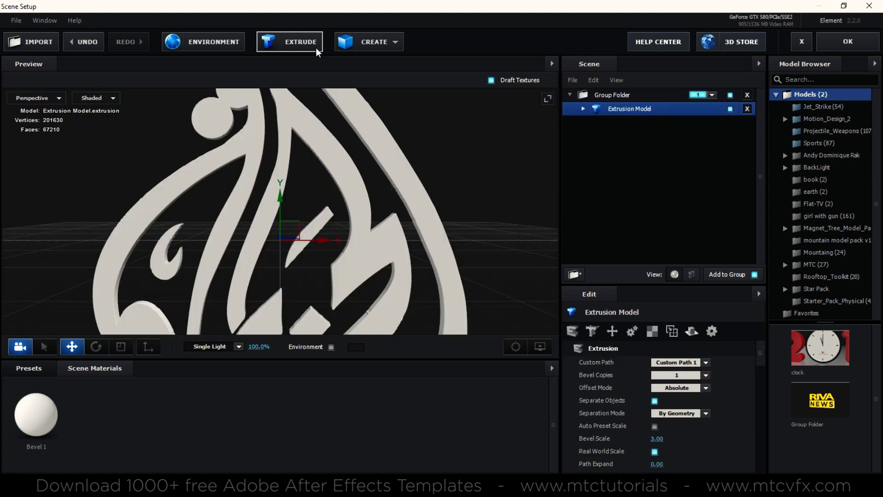
scroll(384, 260, "down", 5)
mouse_move(381, 265)
left_mouse_down()
mouse_move(297, 284)
mouse_move(316, 282)
left_mouse_up()
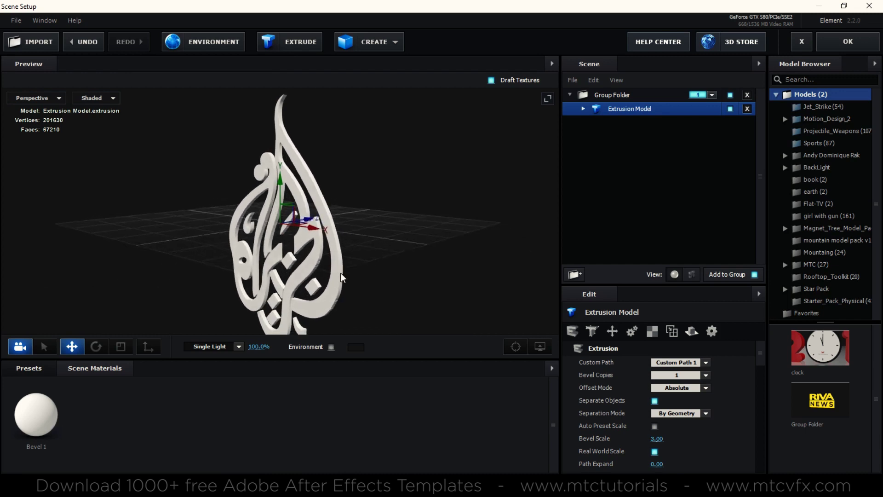
scroll(334, 267, "up", 3)
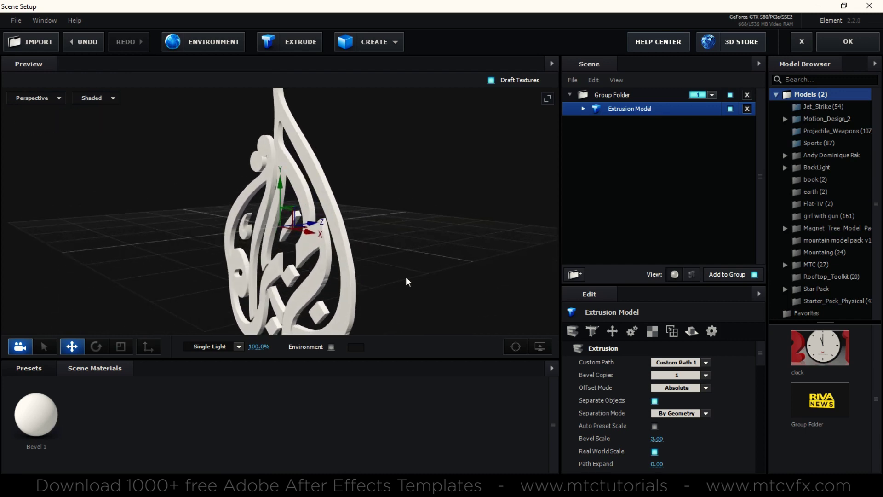
- Set the extrusion's Path Resolution to Extreme
scroll(676, 413, "down", 3)
scroll(684, 427, "down", 2)
scroll(684, 427, "down", 2)
scroll(684, 427, "up", 2)
left_click(682, 381)
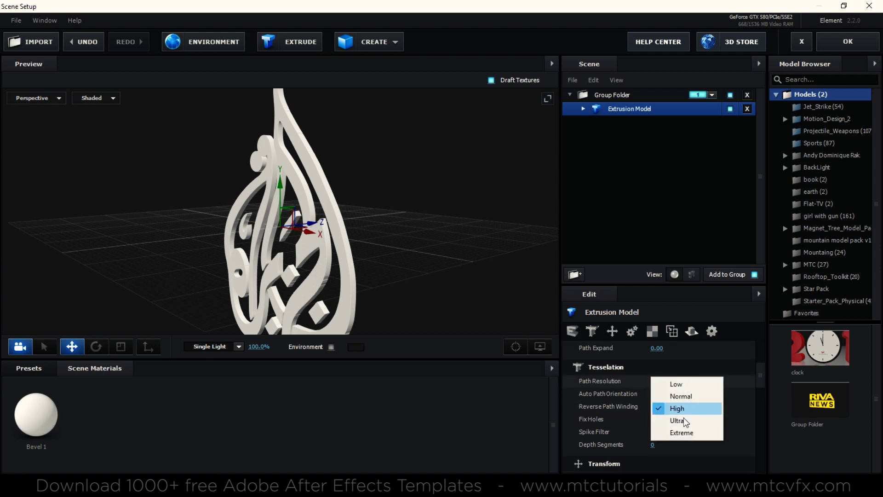
left_click(683, 432)
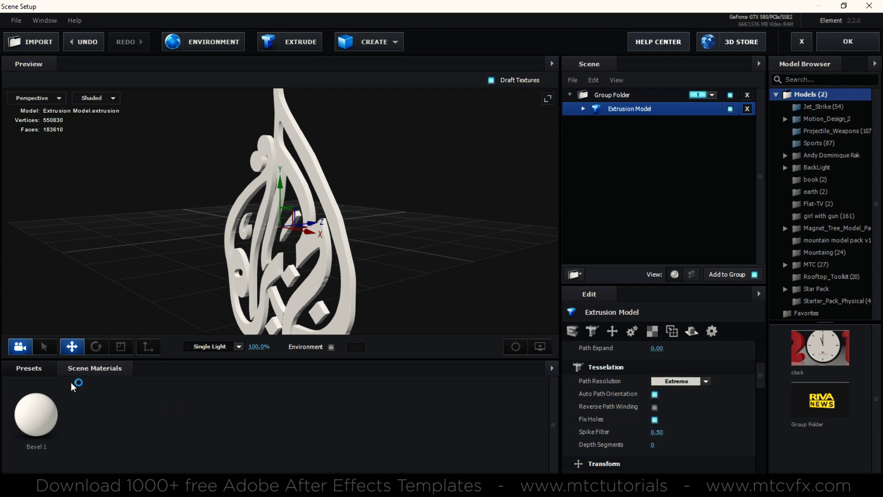
- Apply the Physical Metal_Diffused preset material to the extruded logo
left_click(35, 374)
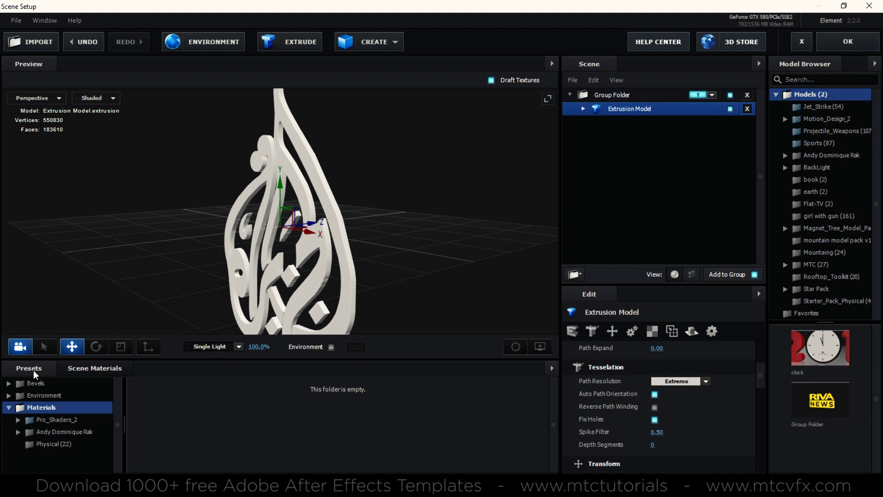
left_click(64, 445)
scroll(263, 440, "down", 1)
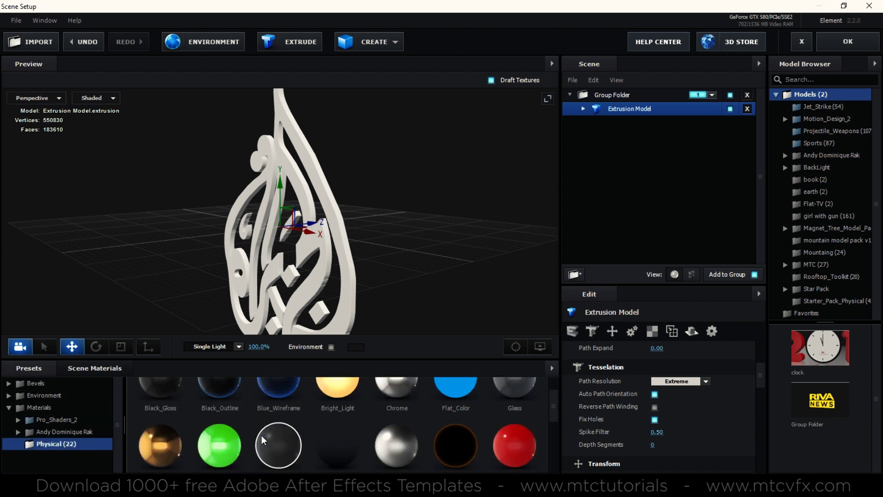
left_click_drag(405, 446, 320, 305)
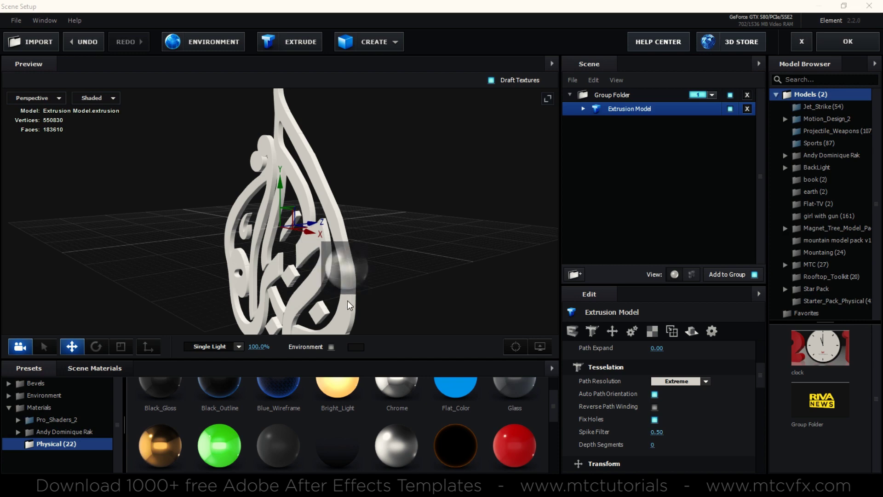
mouse_move(349, 303)
left_mouse_down()
mouse_move(436, 312)
mouse_move(351, 310)
mouse_move(416, 303)
left_mouse_up()
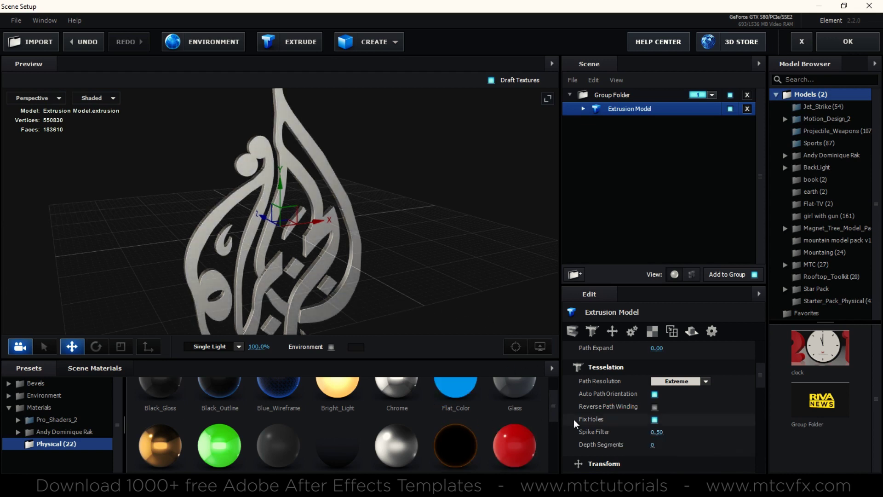
- Expand the Extrusion Model and select its Metal_Diffused material for editing
scroll(649, 431, "down", 2)
left_click(582, 109)
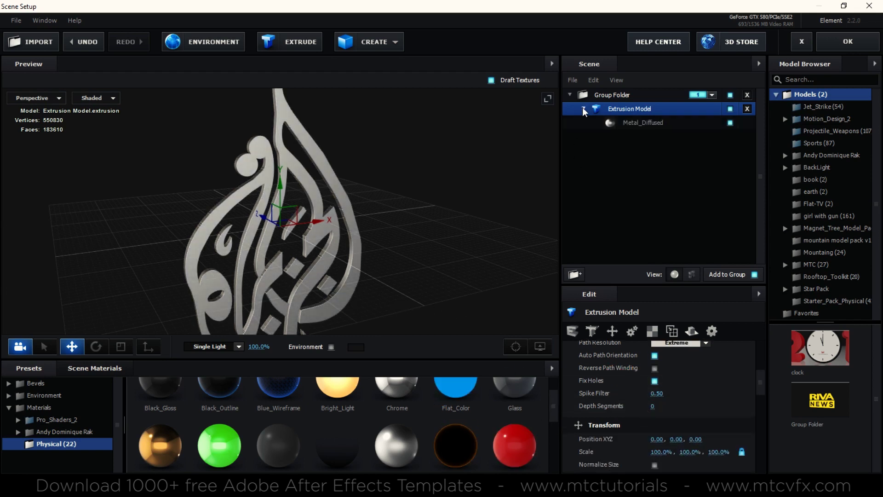
left_click(623, 124)
scroll(667, 409, "down", 2)
- Set Metal_Diffused Glossiness to 35% and Environment Multiplier to 60%
scroll(667, 413, "down", 2)
scroll(668, 413, "down", 2)
scroll(669, 413, "down", 2)
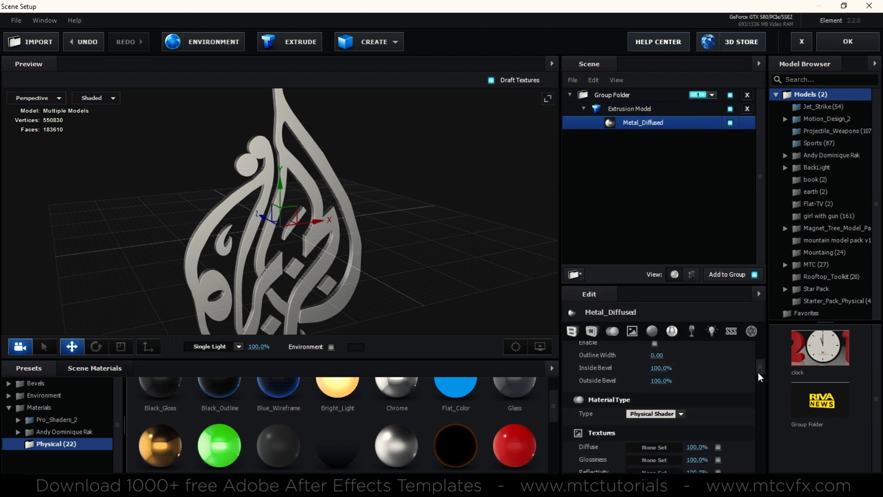
left_click_drag(761, 366, 761, 388)
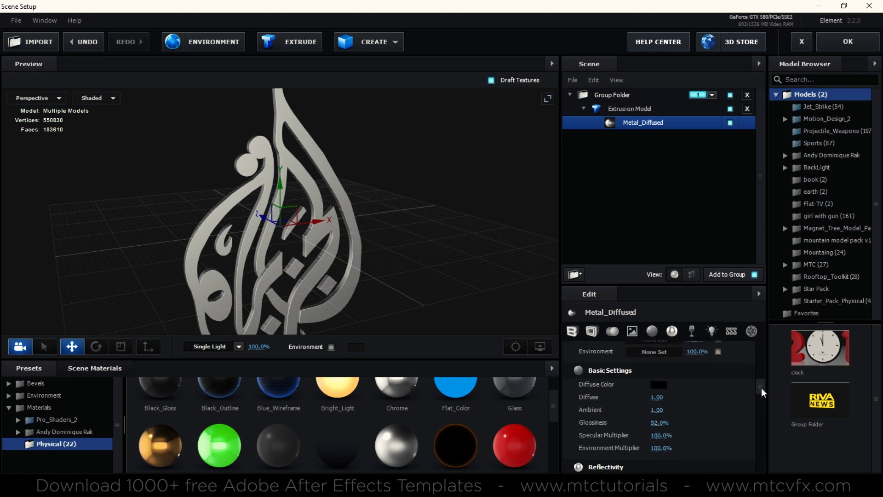
type("35")
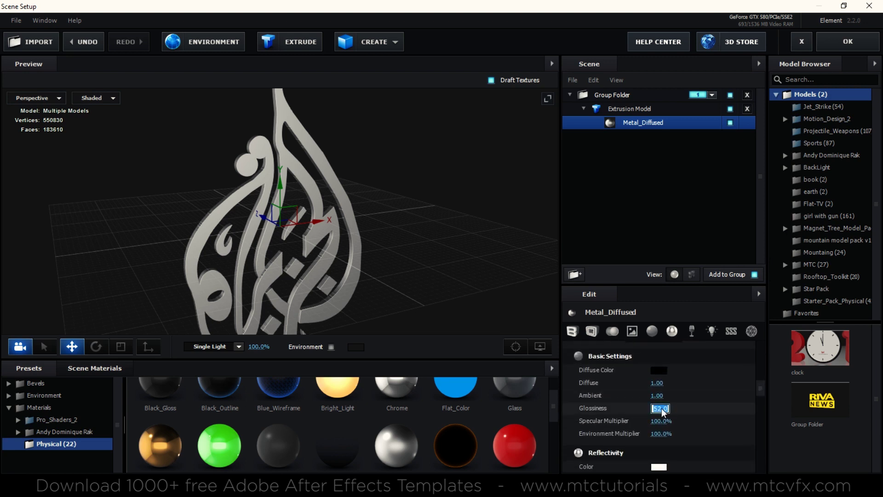
key("Return")
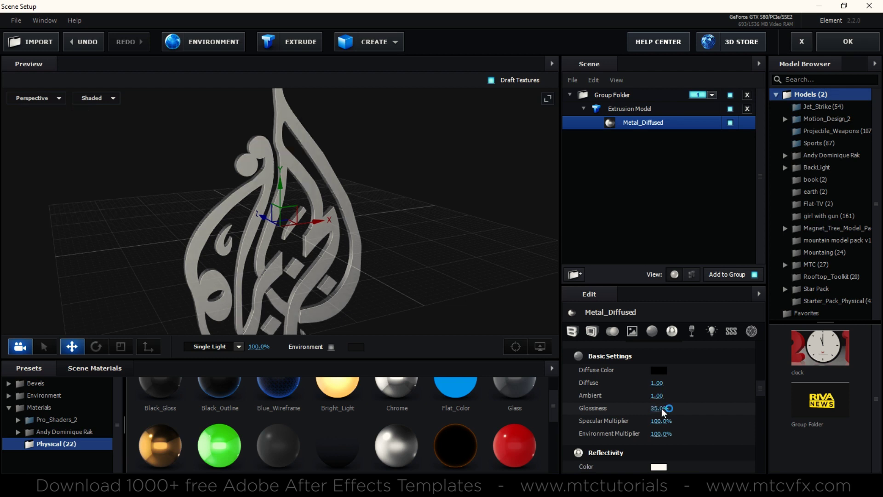
left_click(666, 434)
type("60")
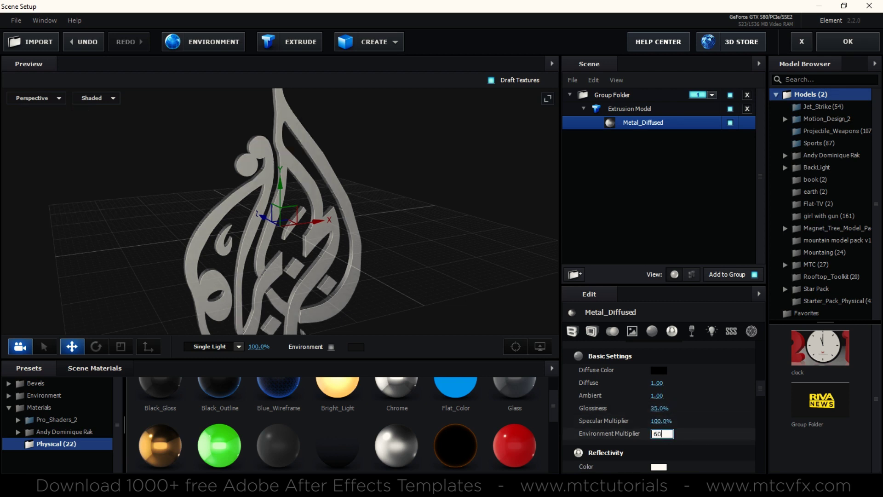
key("Return")
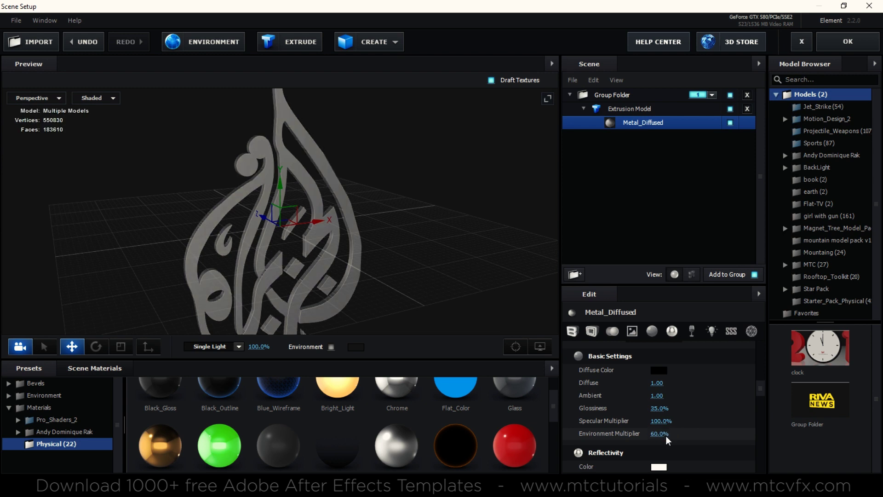
left_click(207, 46)
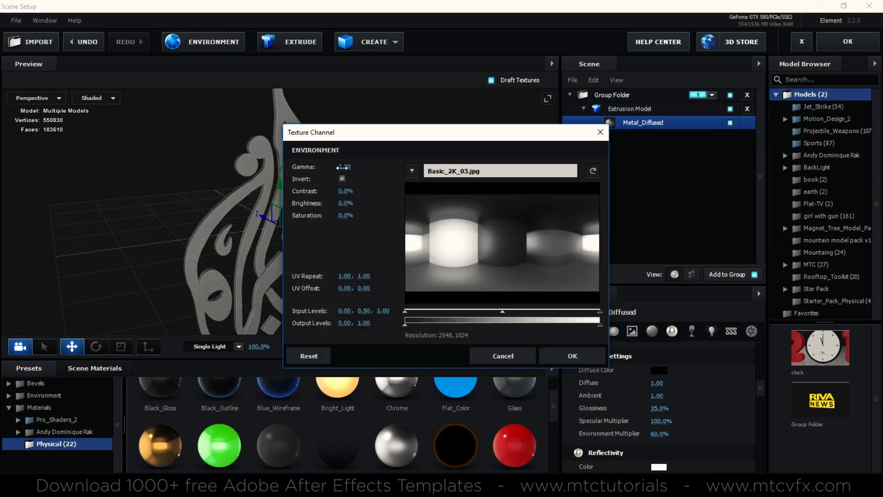
- Raise the Basic_2K_03.jpg environment map gamma to 2.44 and accept
left_click_drag(354, 166, 358, 166)
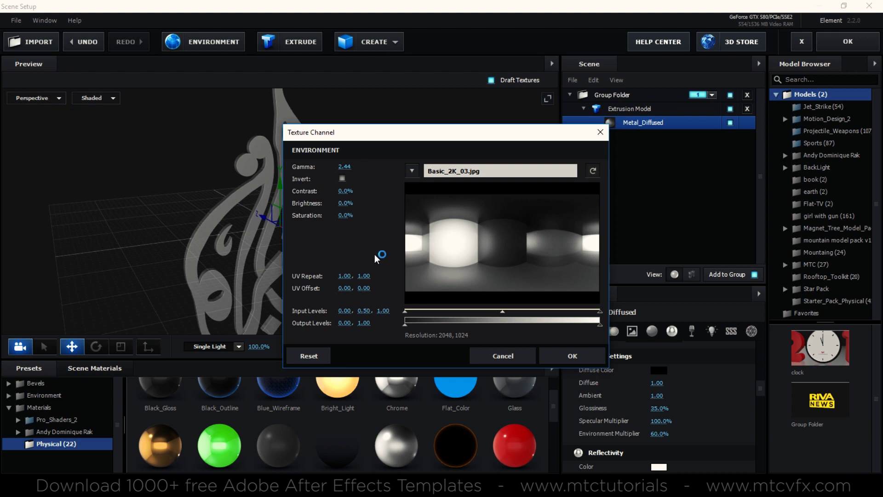
left_click_drag(413, 138, 497, 134)
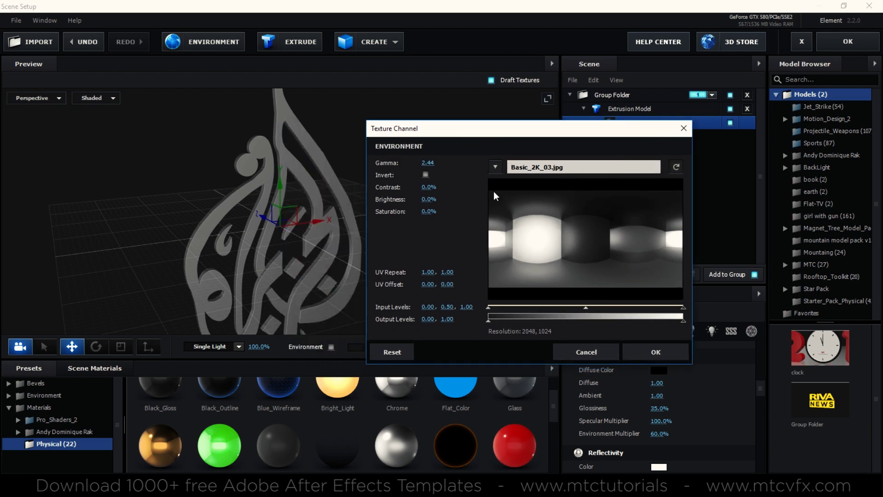
left_click(639, 351)
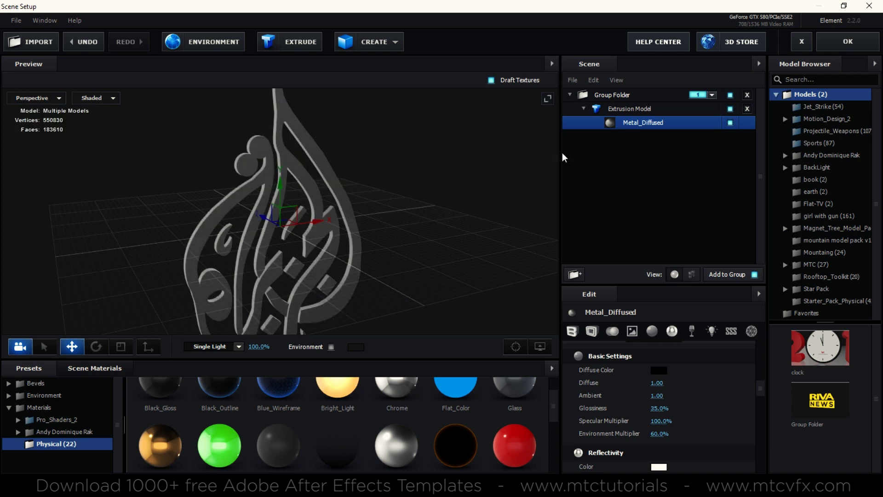
scroll(352, 434, "down", 5)
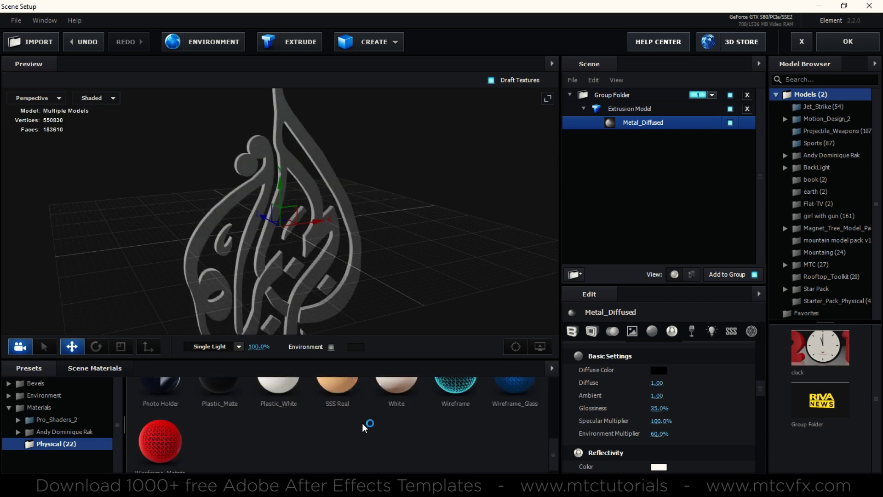
scroll(364, 428, "up", 5)
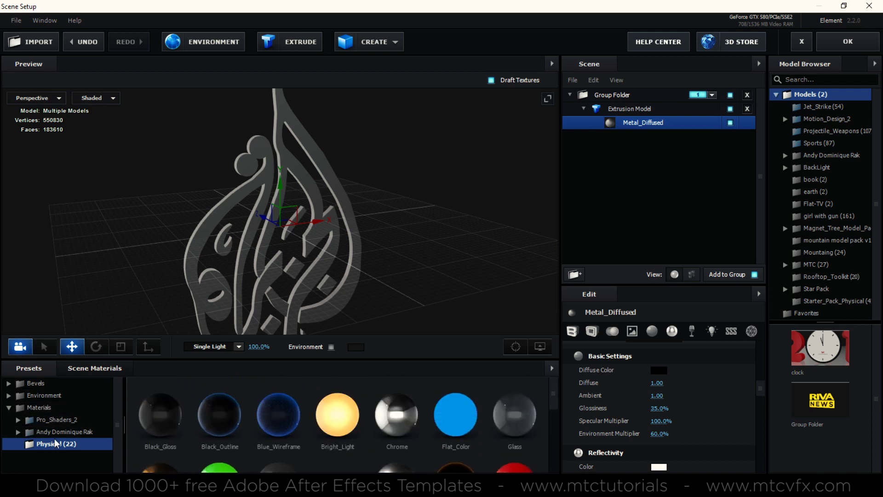
scroll(386, 455, "down", 3)
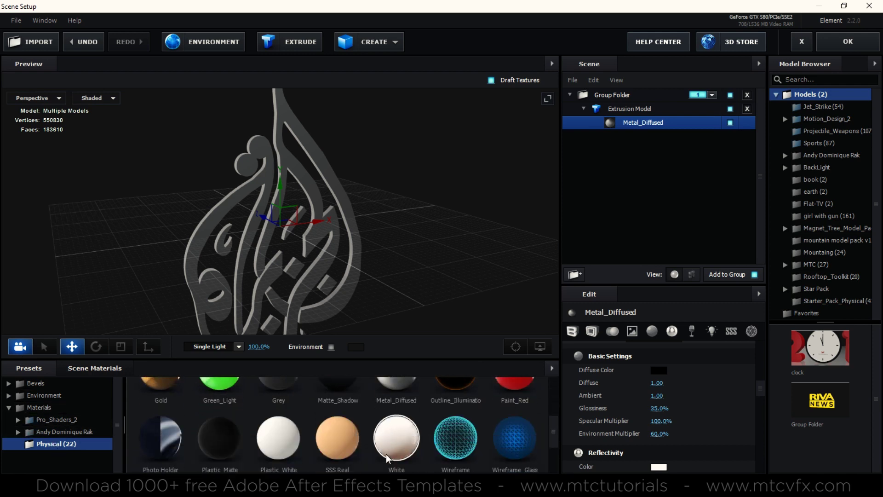
scroll(386, 459, "up", 3)
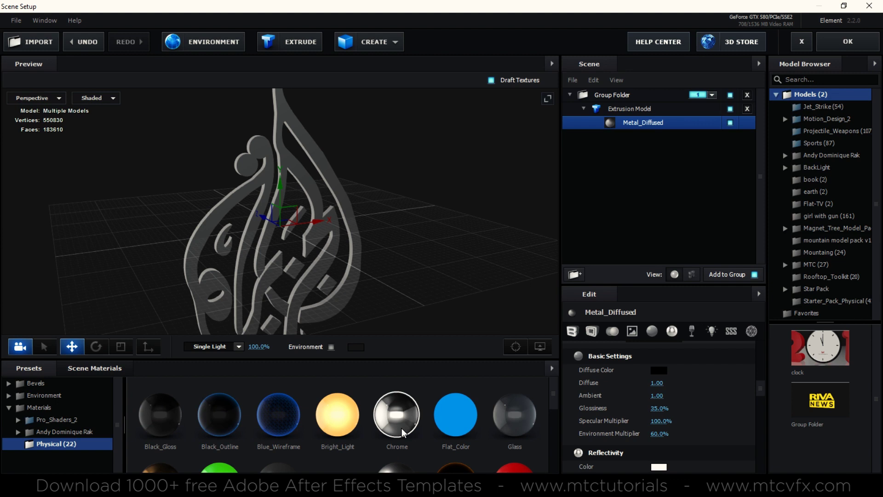
scroll(667, 414, "down", 3)
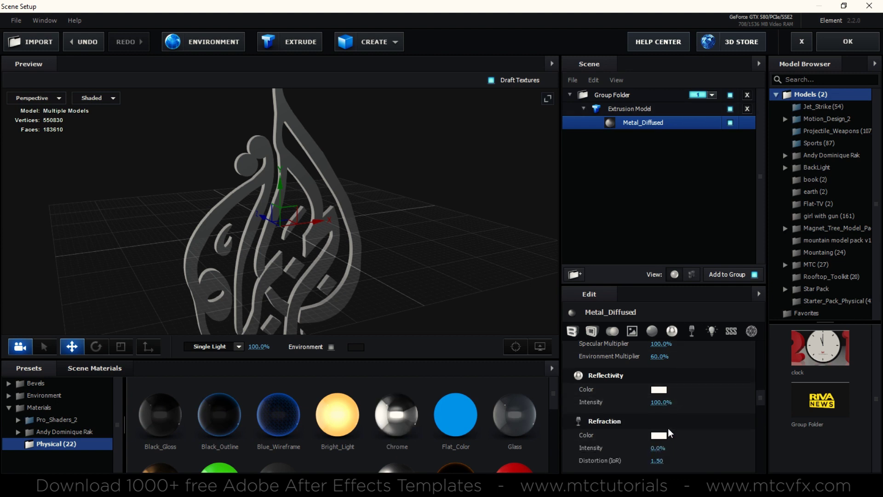
scroll(660, 396, "up", 3)
scroll(660, 396, "up", 3)
scroll(660, 394, "up", 3)
scroll(660, 394, "down", 2)
scroll(661, 400, "down", 3)
scroll(663, 407, "down", 3)
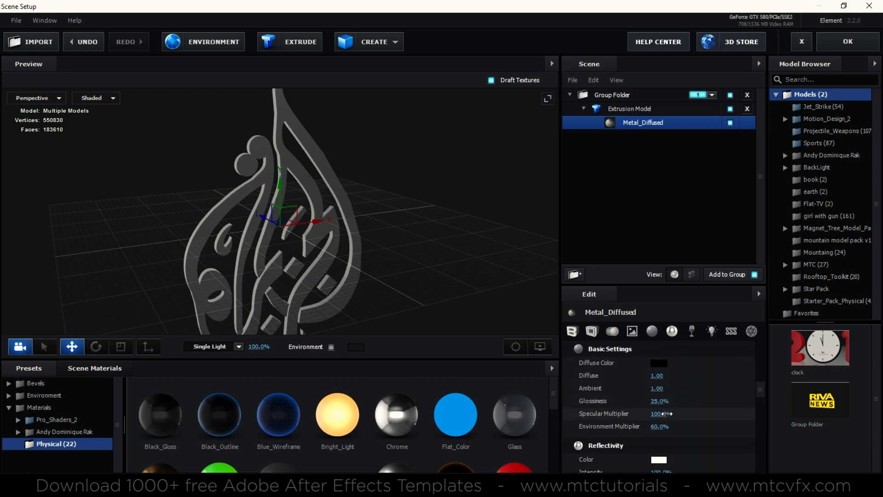
scroll(661, 413, "down", 1)
- Set the logo's Reflectivity Color to orange-gold FFB900
left_click(660, 418)
left_click(699, 324)
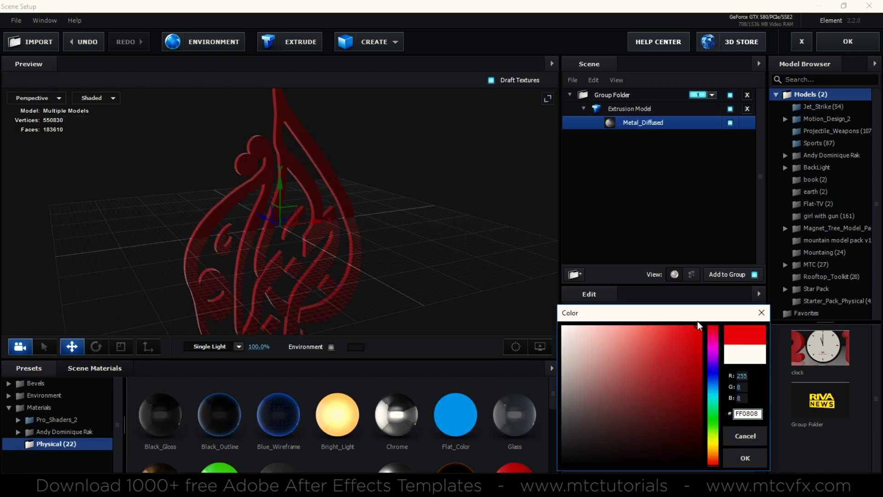
left_click_drag(713, 443, 715, 452)
left_click(744, 457)
- Hide the floor grid in View Options and orbit to a front view of the logo
left_click(540, 347)
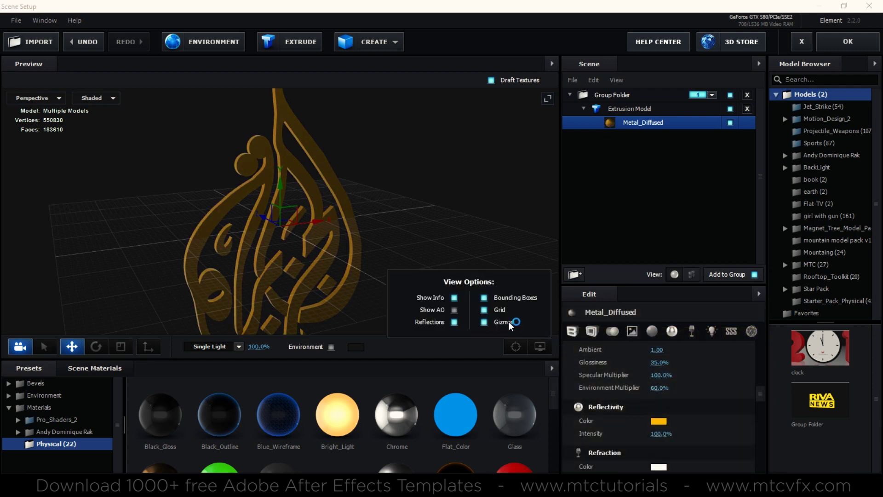
left_click(483, 309)
left_click_drag(274, 272, 392, 294)
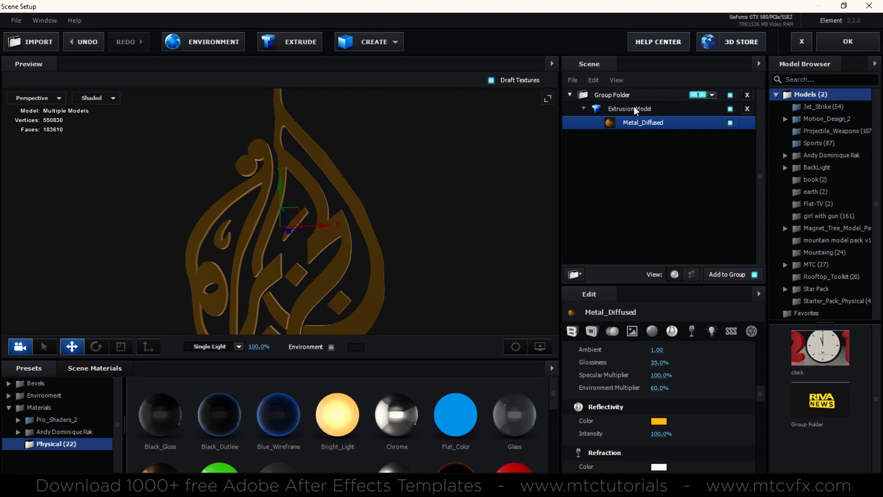
- Scale the Extrusion Model down to about 63% in Scene Setup and apply it
left_click(860, 43)
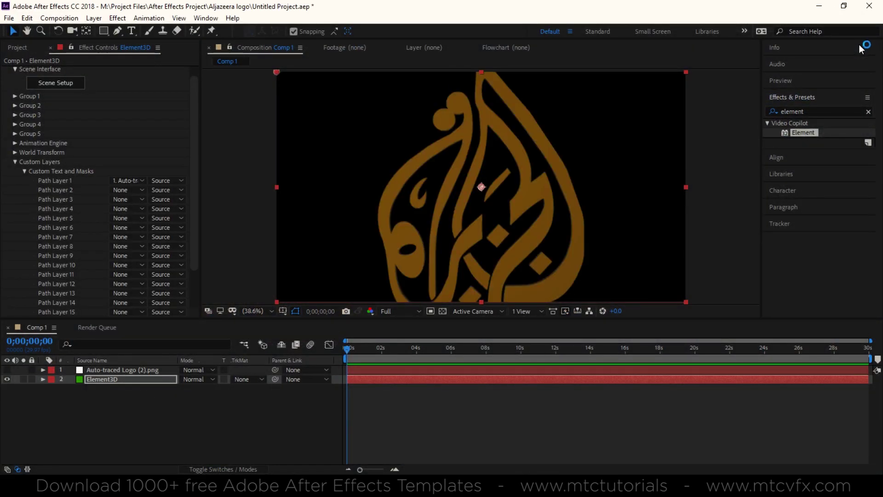
left_click(74, 87)
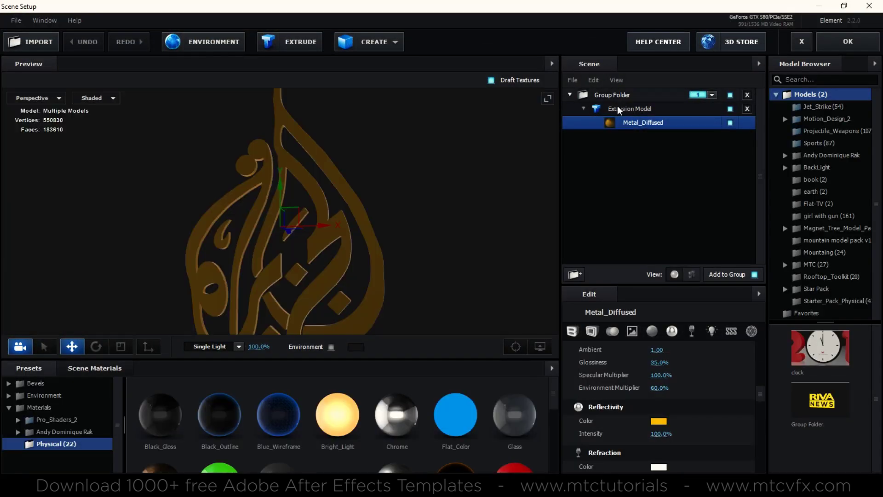
left_click(618, 109)
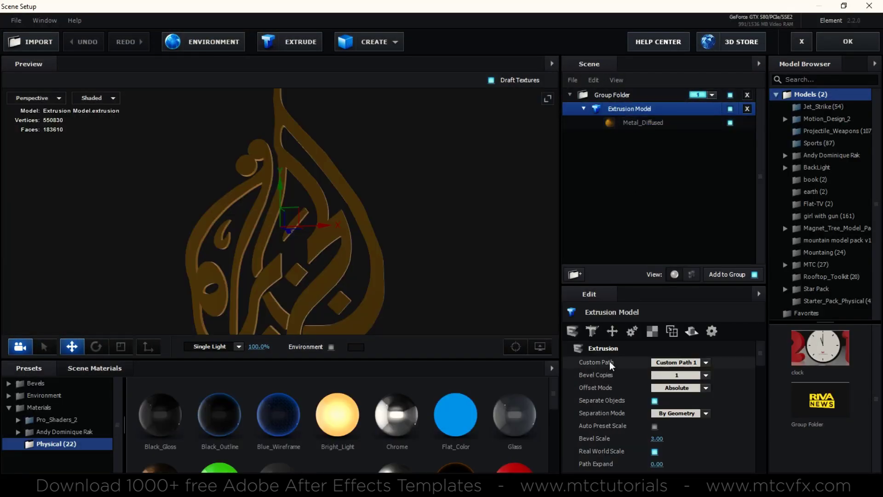
left_click(612, 331)
left_click_drag(651, 375, 805, 196)
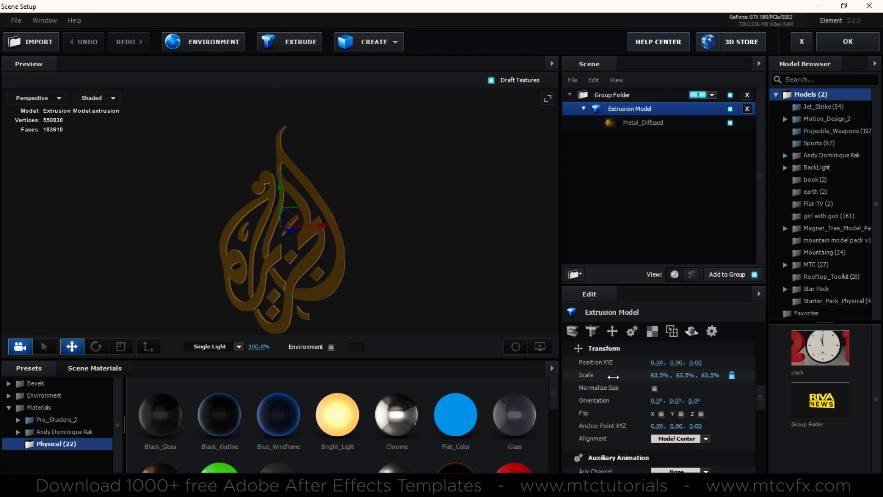
left_click(837, 48)
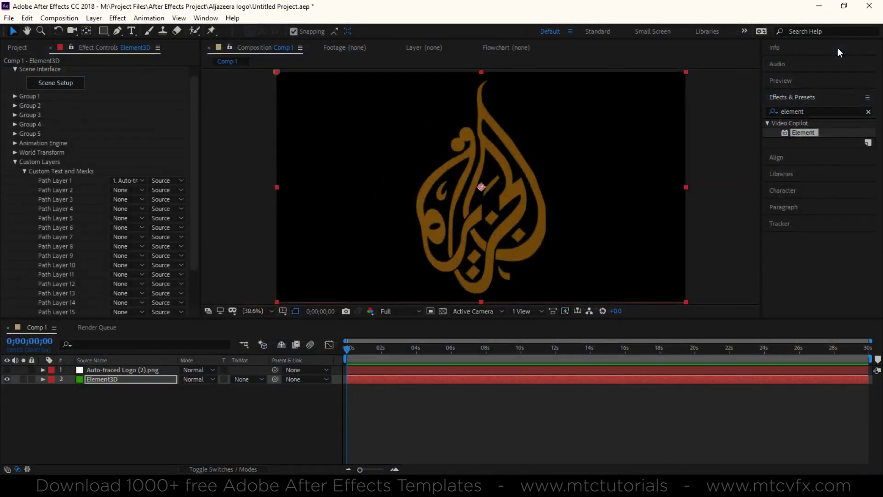
- Shrink the logo model further to 54% scale and return to the composition
left_click(77, 86)
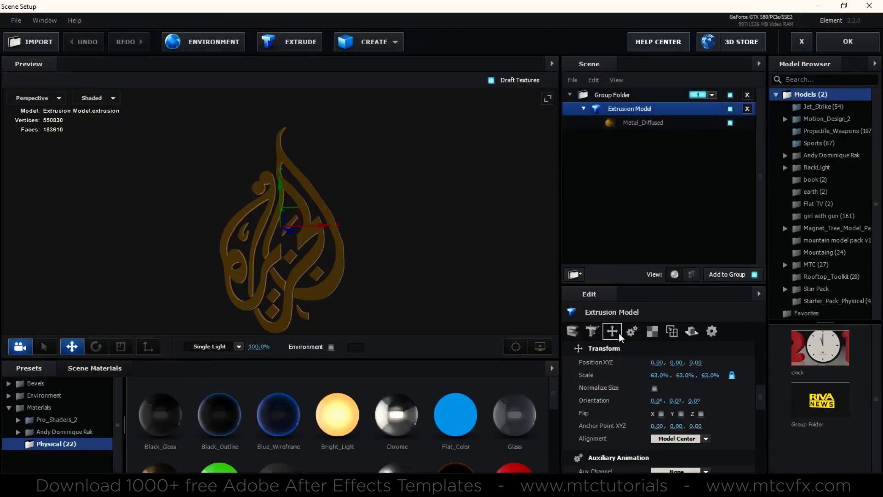
left_click_drag(658, 375, 832, 50)
left_click(834, 46)
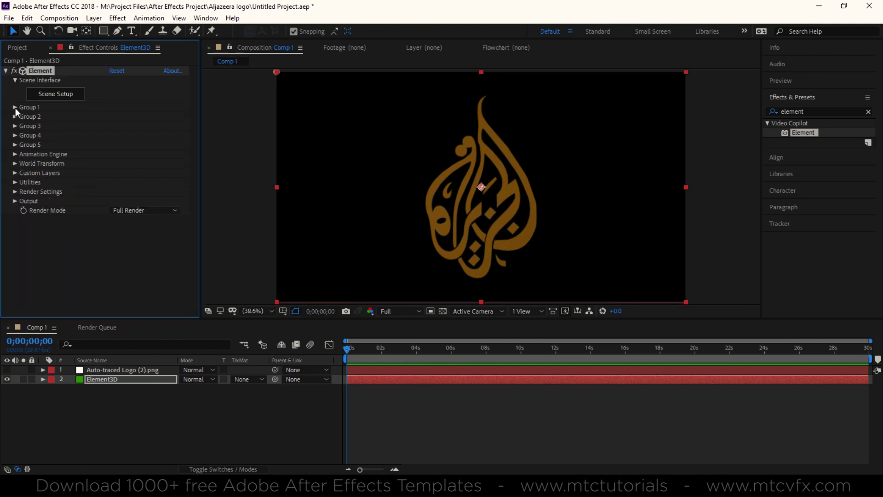
- Expand Group 1 > Particle Look > Deform > Twist to reveal the Twist and Phase controls
left_click(15, 107)
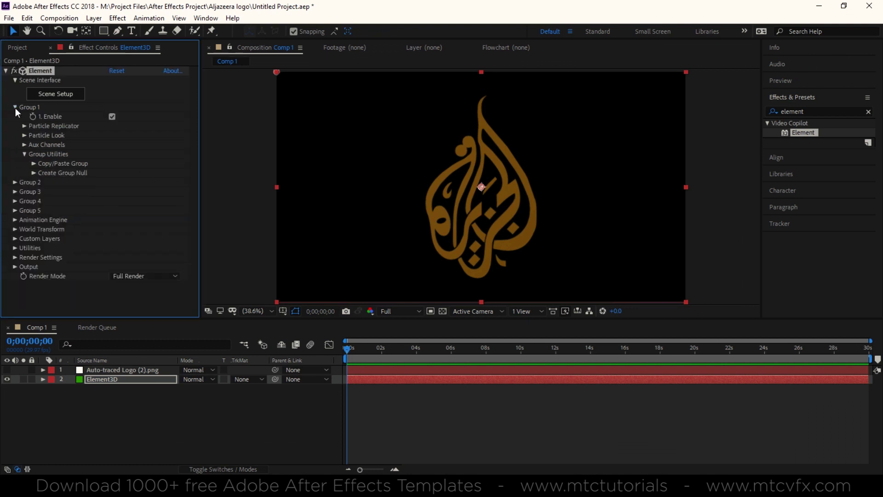
left_click(26, 136)
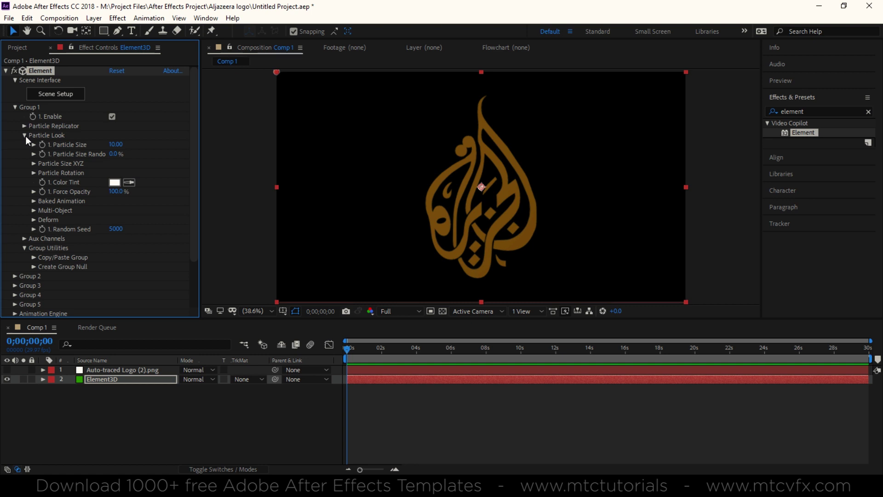
left_click(34, 220)
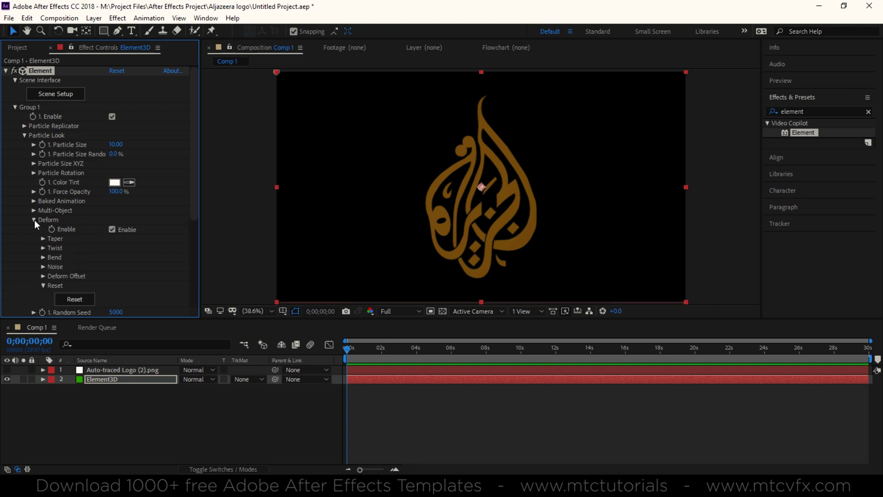
left_click(43, 247)
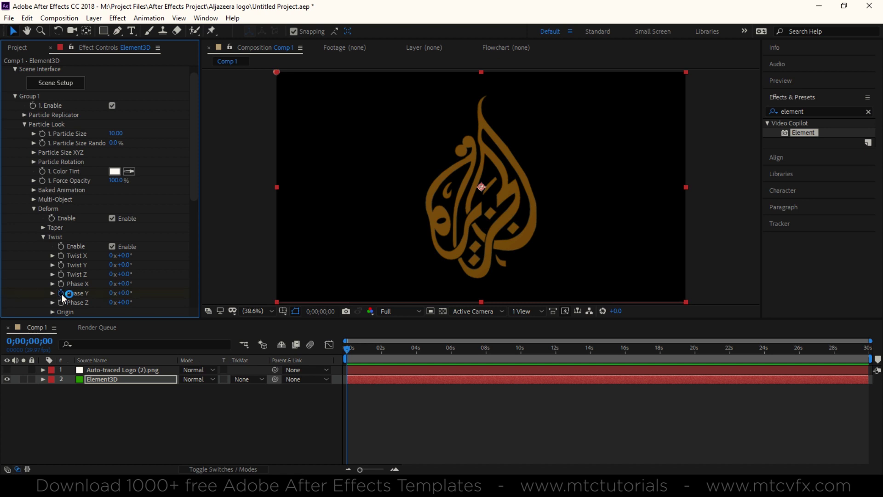
left_click(383, 351)
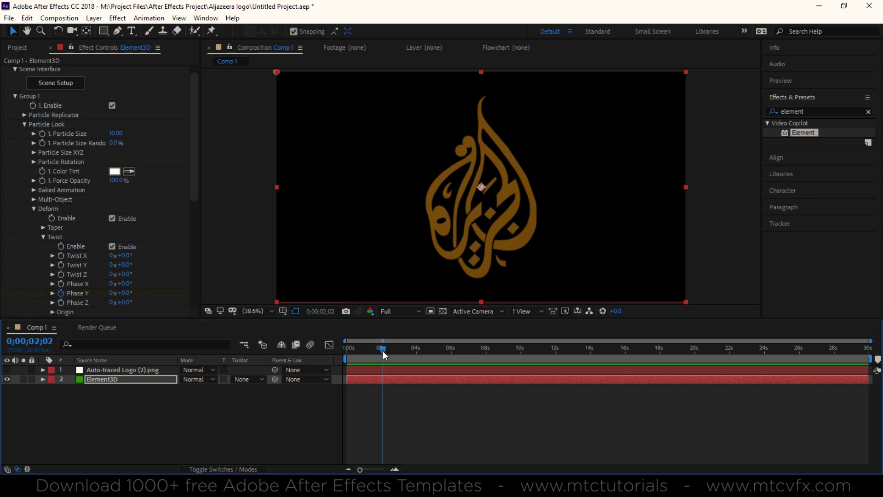
- Set Phase Y to 1x at the two-second mark
left_click(395, 469)
left_click(395, 469)
scroll(437, 426, "left", 3)
key("Page_Up")
key("Page_Up")
left_click(112, 293)
type("1")
key("Return")
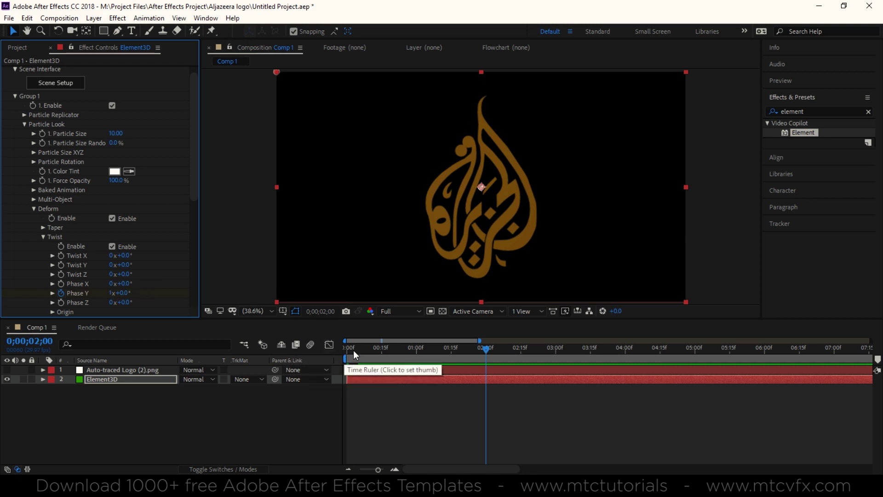
- Reveal the Phase Y keyframes, preview the twist, and apply Easy Ease to both keys
key("u")
left_click_drag(371, 354, 328, 352)
key("space")
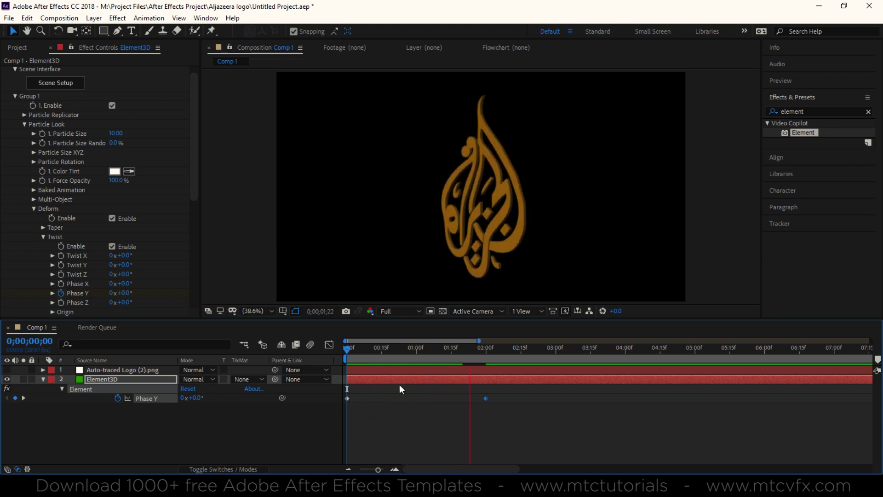
key("space")
left_click_drag(515, 392, 342, 404)
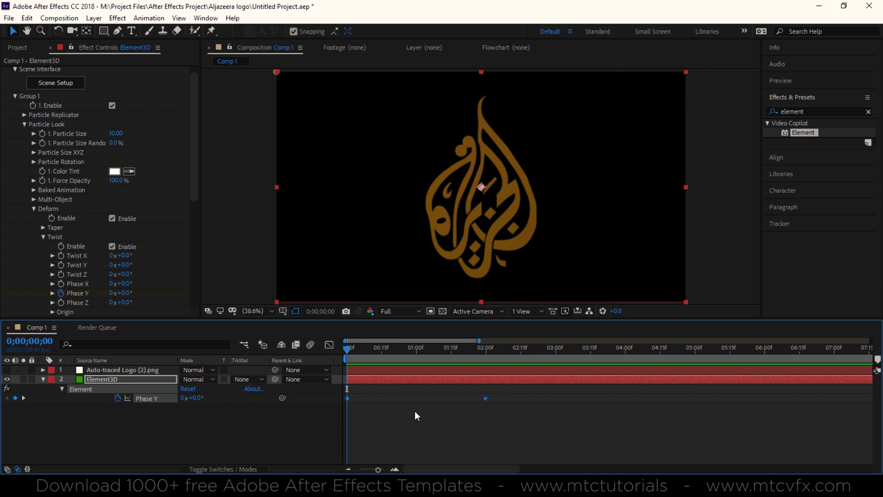
key("F9")
left_click(330, 345)
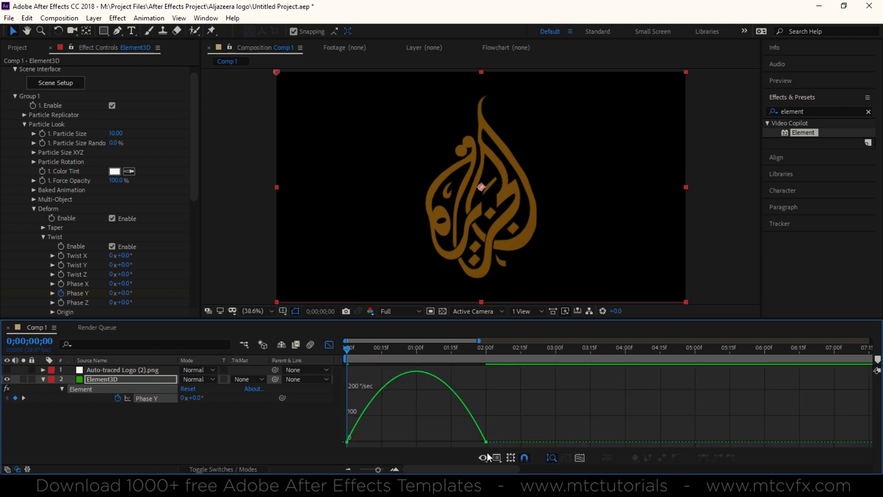
- Reshape the Phase Y ease handles in the speed graph and preview the twist timing
left_click(473, 419)
left_click_drag(462, 441, 440, 441)
key("space")
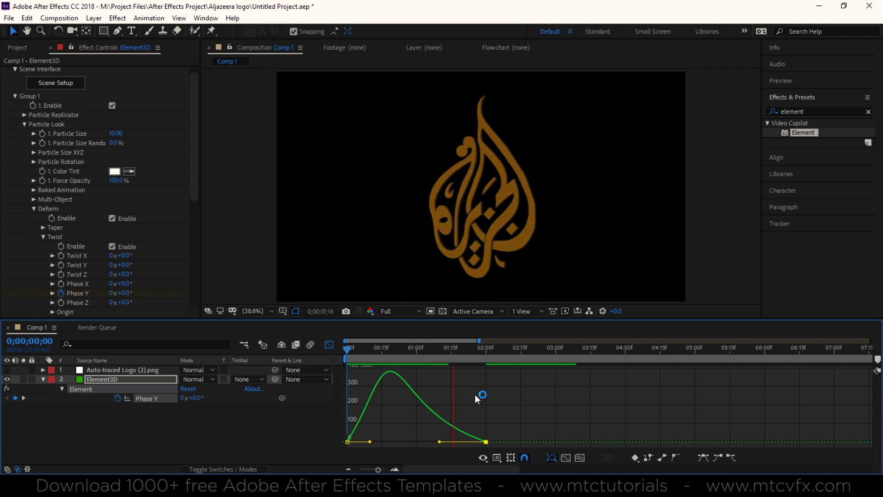
key("space")
key("ctrl+z")
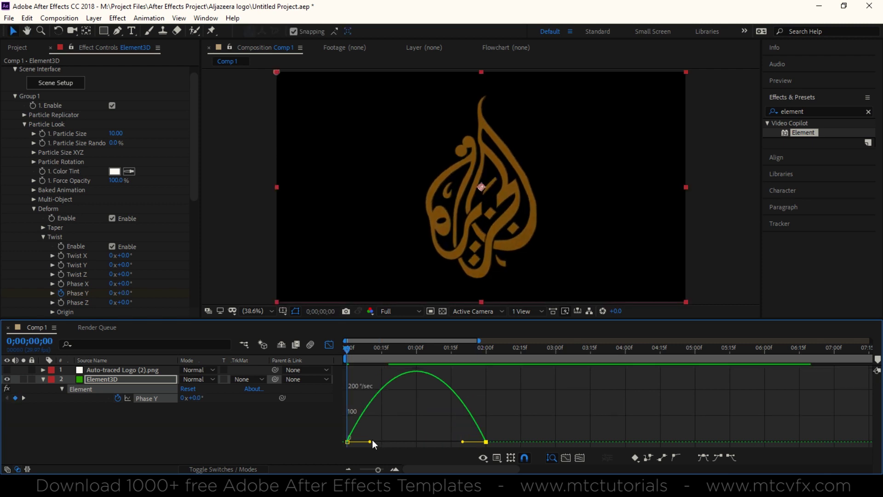
left_click_drag(370, 441, 399, 441)
key("space")
key("space")
key("space")
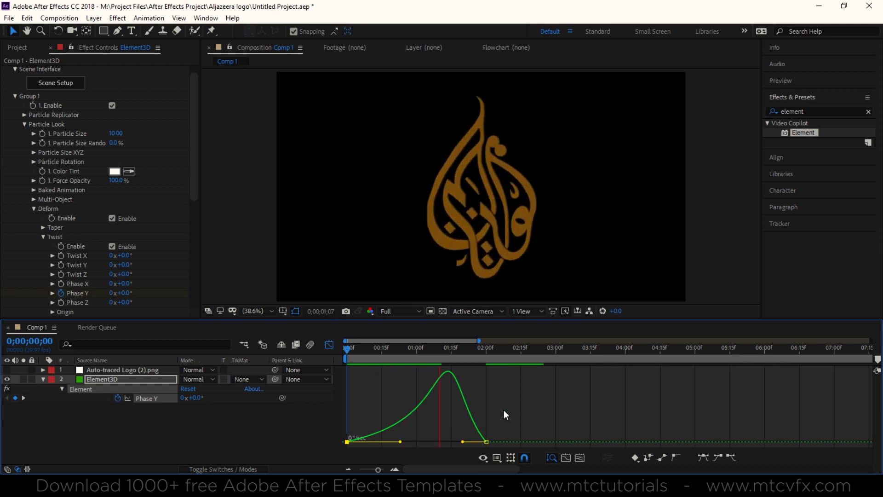
key("space")
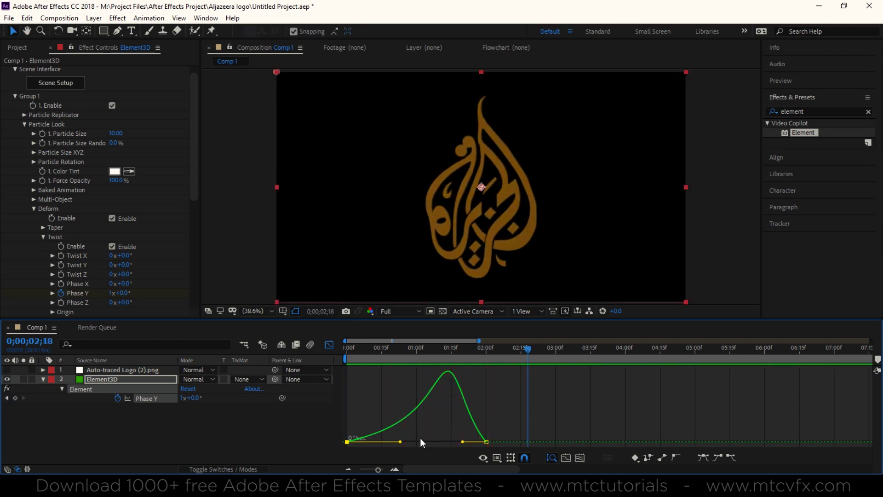
- Pull the influence handles to about 72% so speed peaks sharply mid-way, then preview
left_click_drag(400, 441, 385, 442)
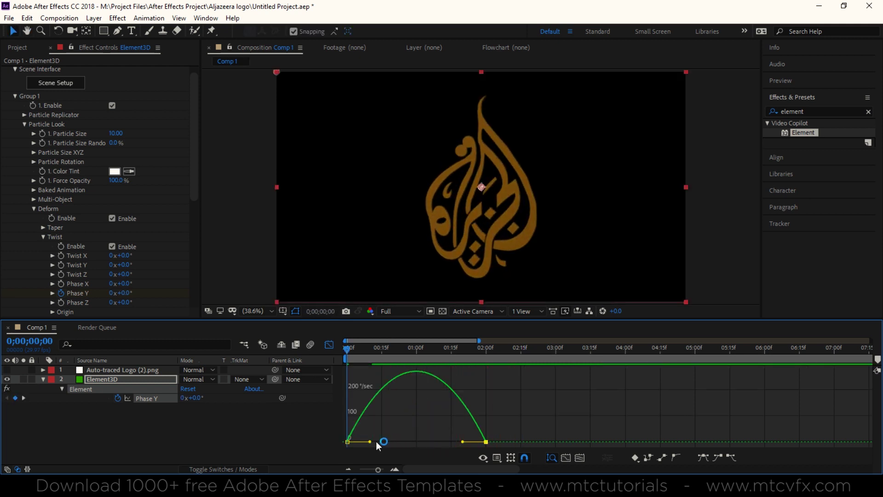
key("space")
left_click_drag(462, 442, 443, 441)
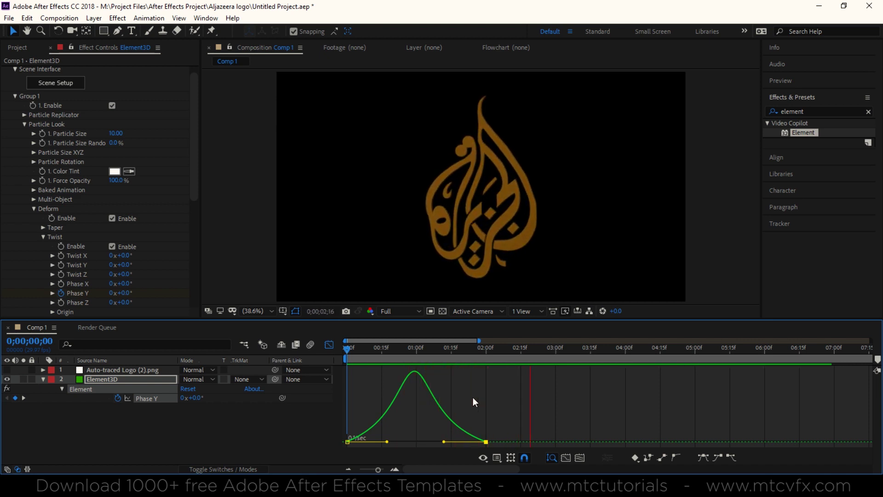
left_click(388, 442)
left_click_drag(387, 443, 432, 442)
key("space")
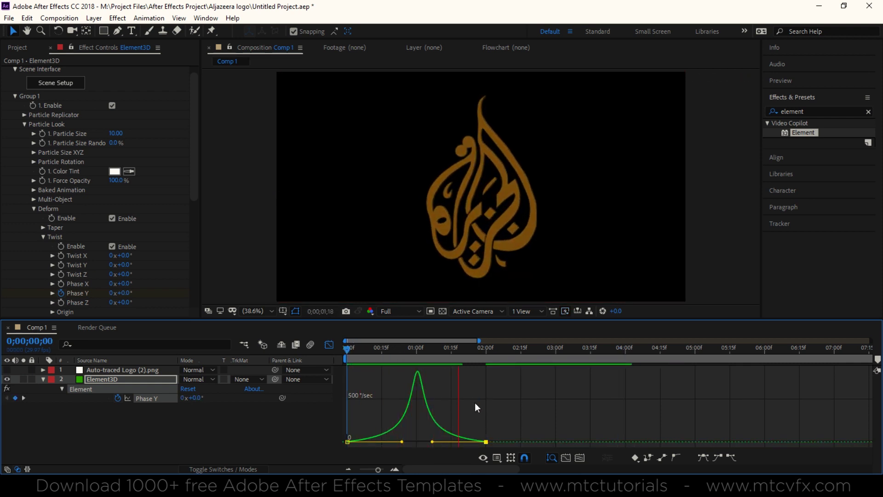
key("space")
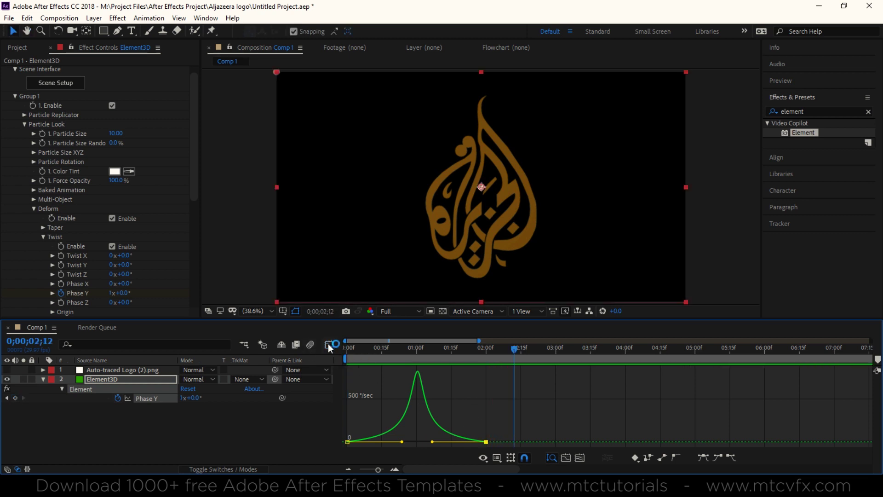
left_click(329, 345)
key("shift+F3")
left_click(341, 348)
- Save the project and keyframe Twist Y from 0° at 0s to 60° at 1s
left_click(329, 344)
key("ctrl+s")
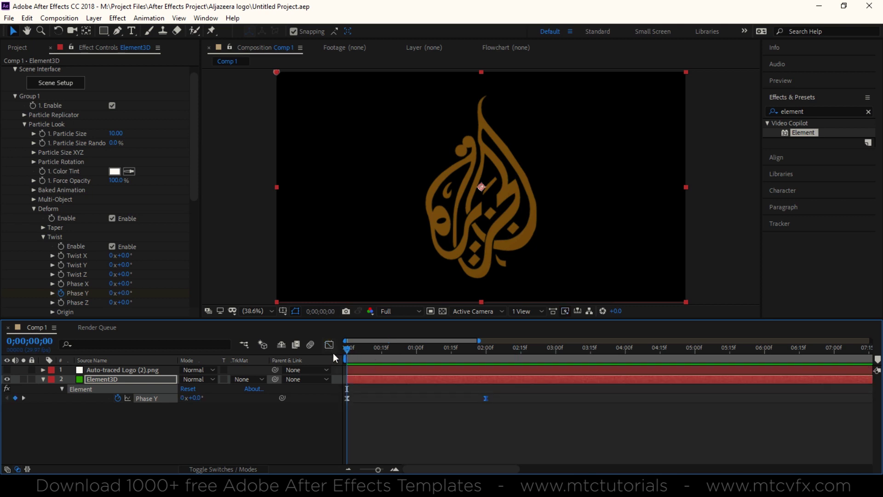
left_click(60, 266)
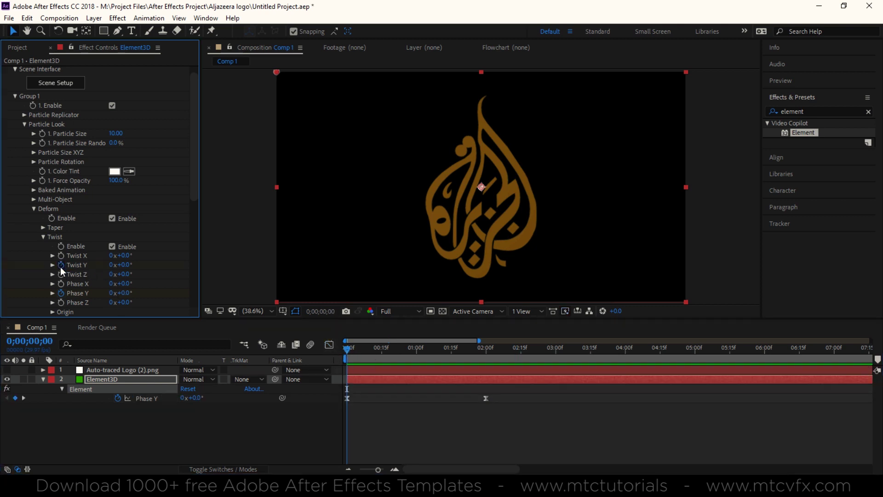
left_click(416, 353)
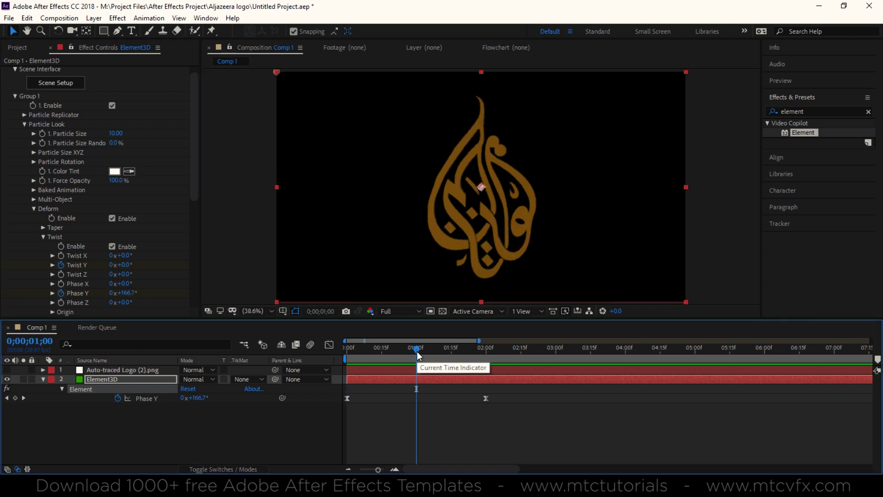
left_click(125, 265)
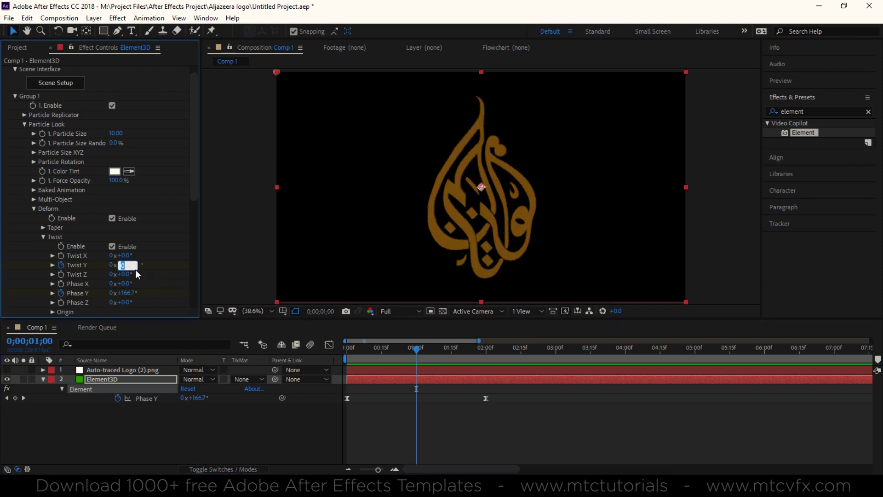
type("60")
key("Return")
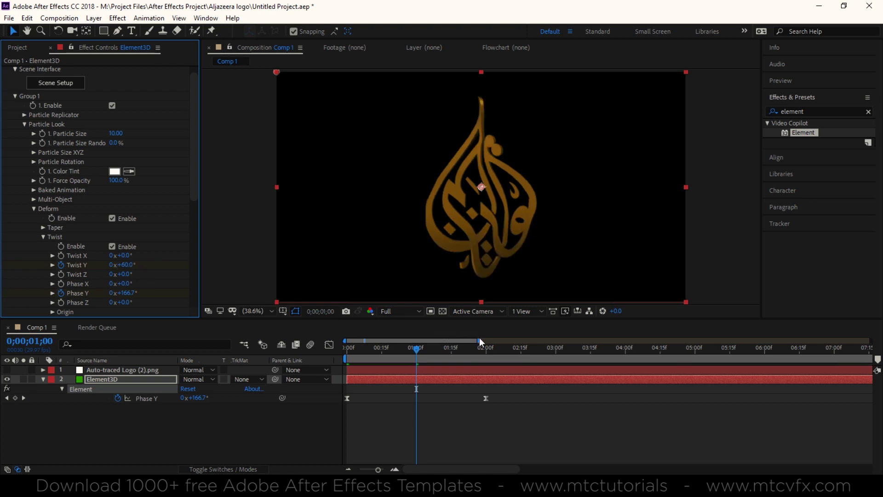
- Return Twist Y to 0° at 2s, preview the animation, and select the Twist Y keyframes
left_click(487, 353)
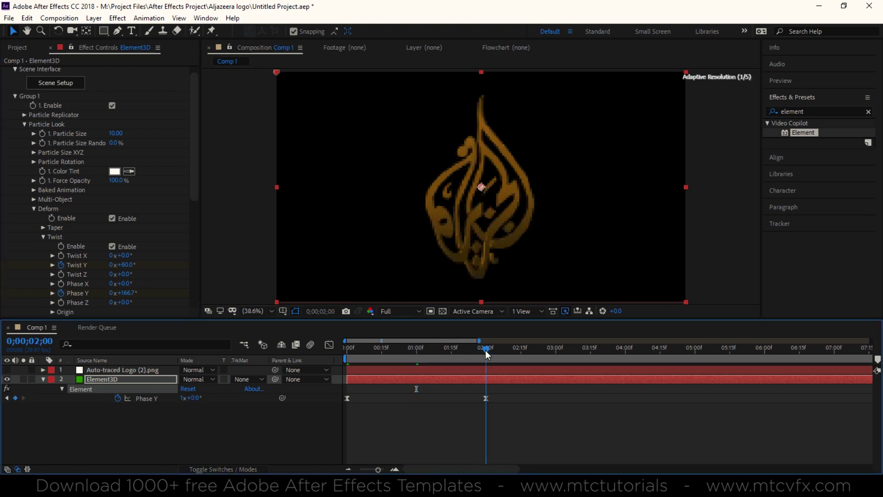
left_click(127, 265)
key("Return")
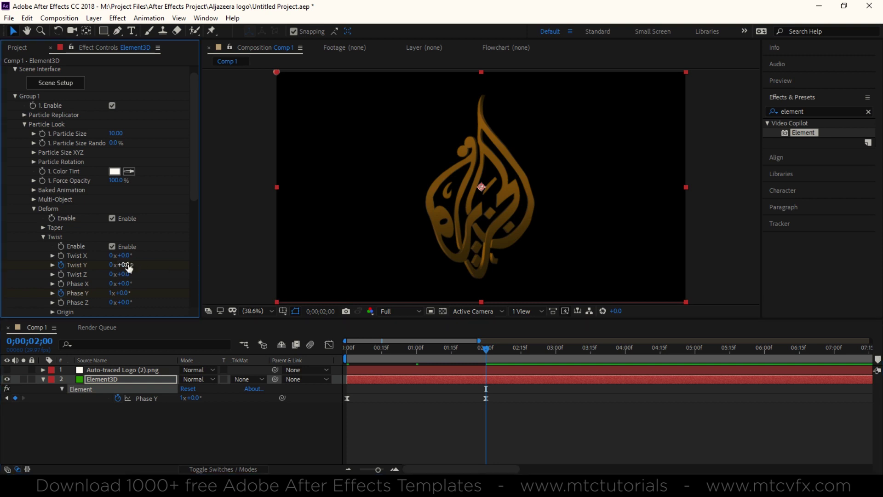
left_click(110, 385)
key("u")
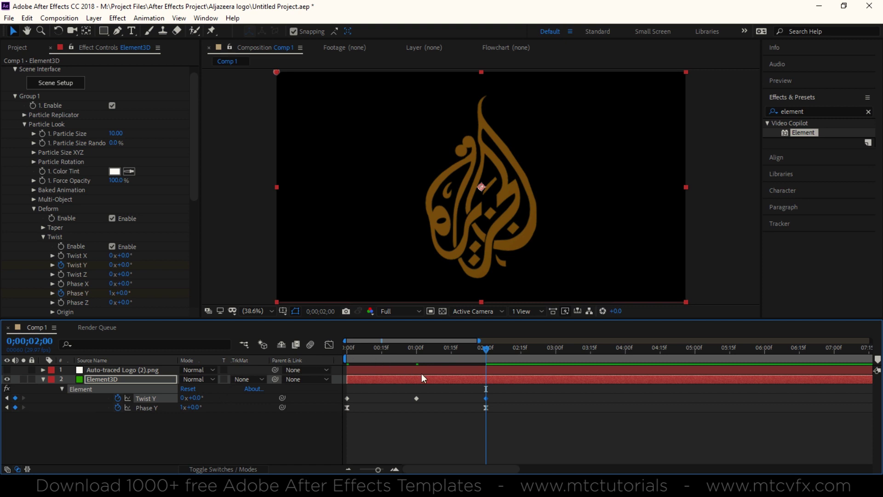
key("Home")
key("space")
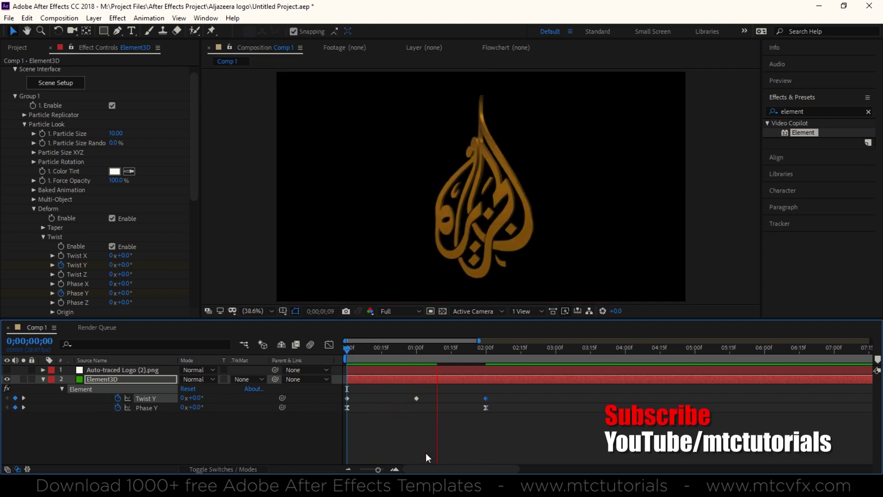
key("space")
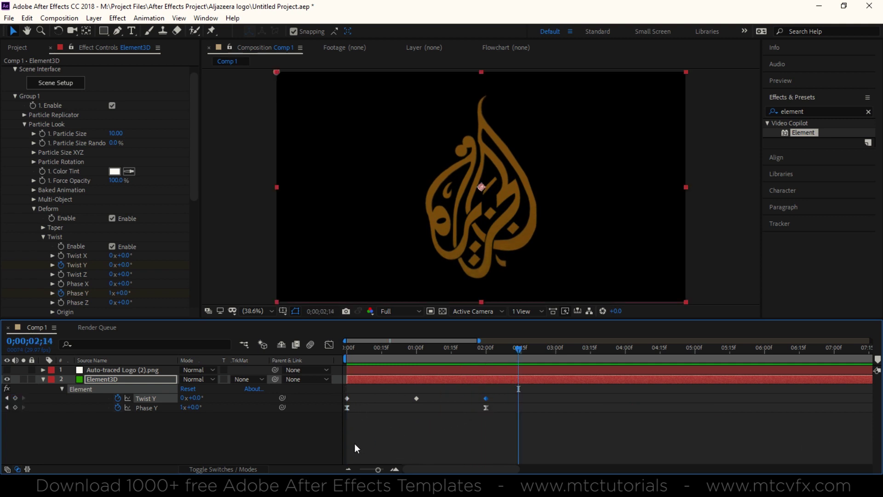
left_click_drag(496, 391, 342, 400)
left_click(333, 345)
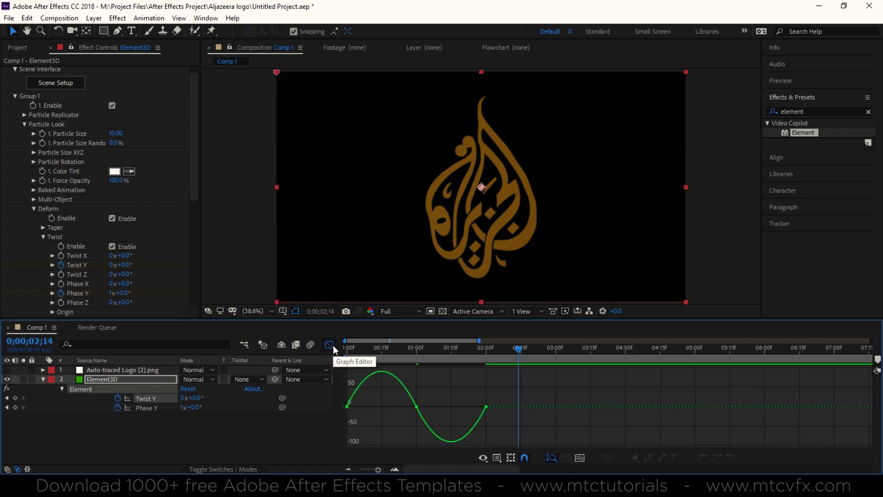
left_click_drag(494, 413, 342, 384)
key("F9")
left_click(347, 390)
left_click_drag(368, 389, 399, 391)
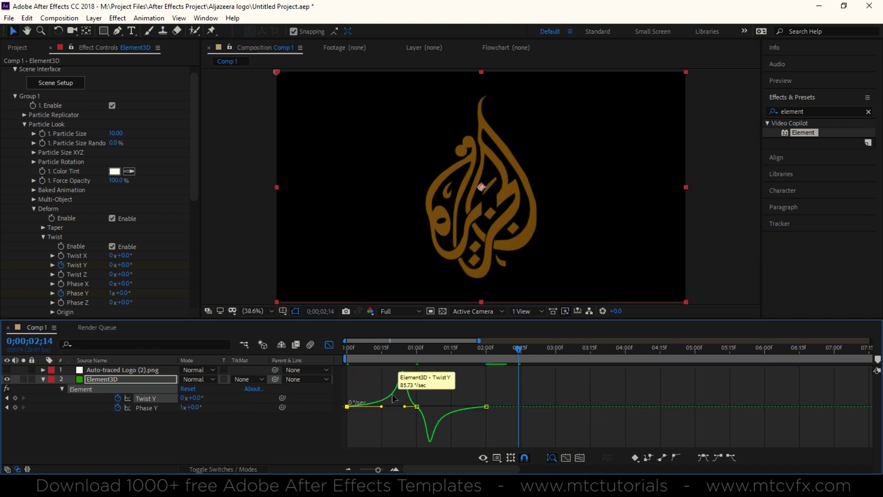
left_click(326, 345)
key("space")
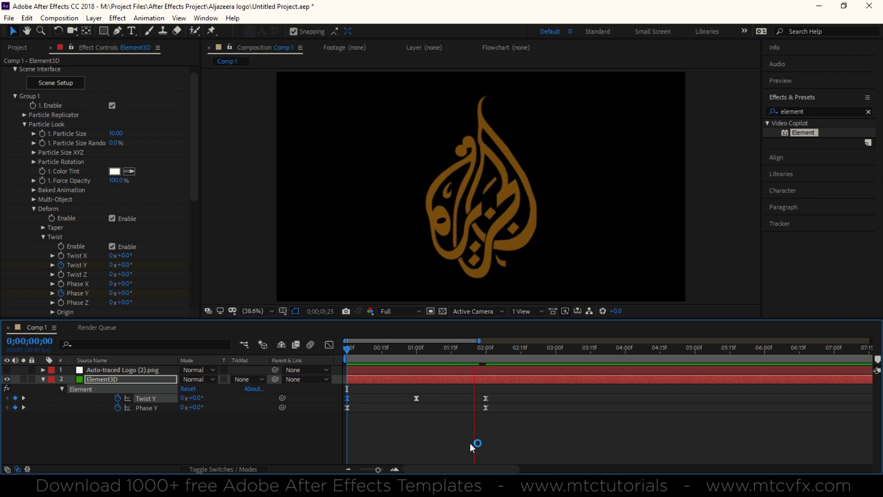
left_click_drag(437, 345, 382, 347)
key("space")
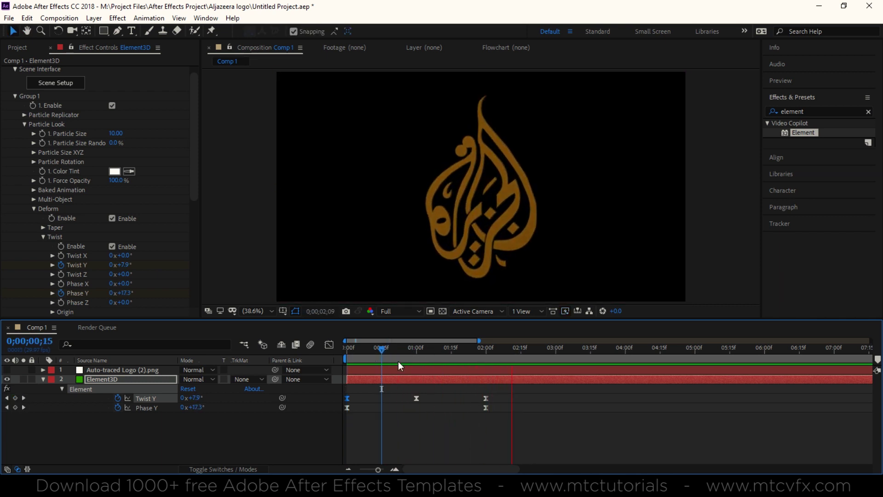
left_click_drag(384, 350, 347, 348)
key("space")
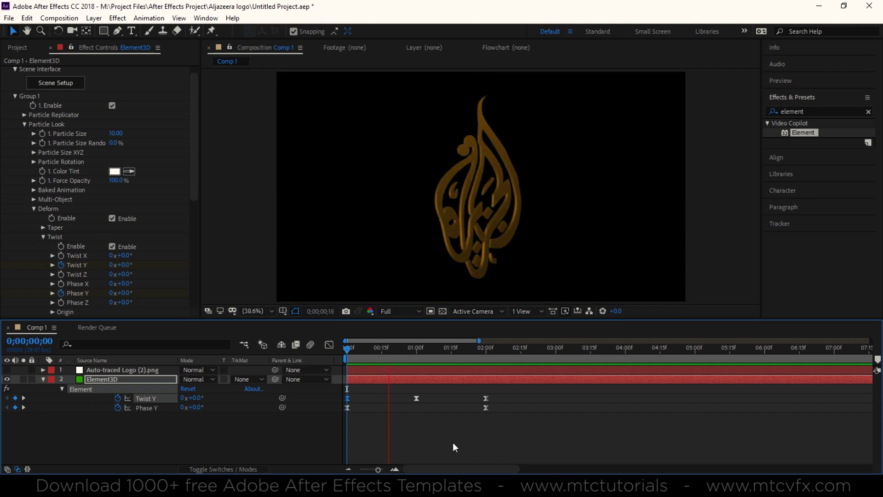
key("space")
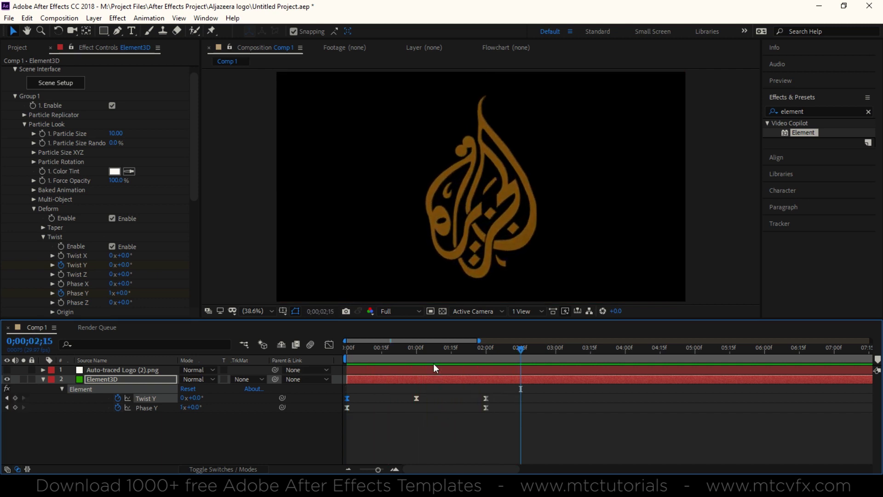
left_click_drag(429, 349, 347, 348)
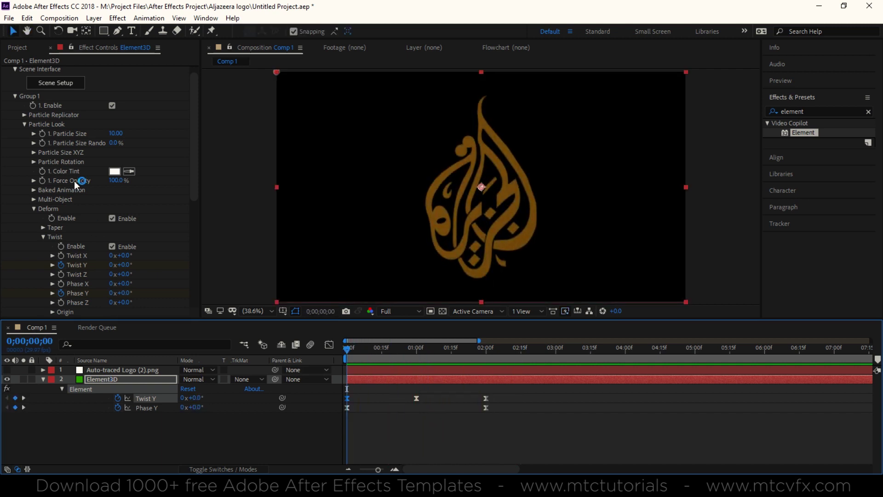
left_click(63, 87)
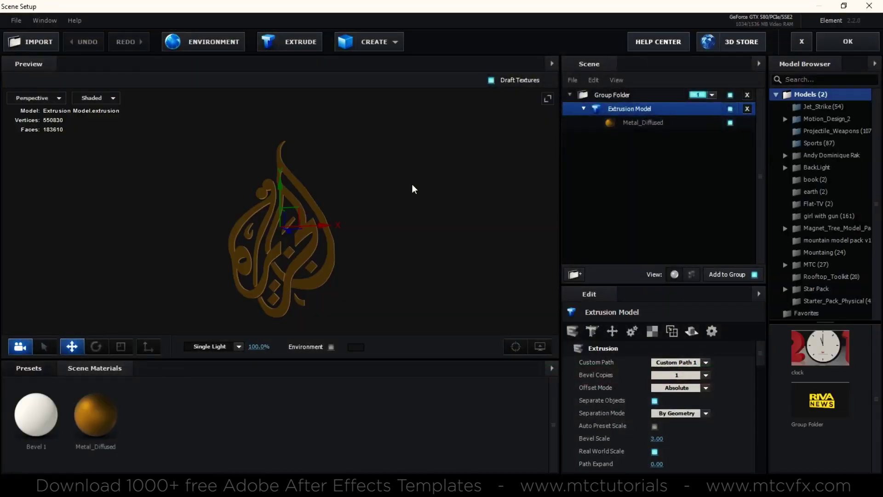
- Set the Metal_Diffused bevel Extrude to 3.00 and orbit to check the deeper logo
left_click(654, 123)
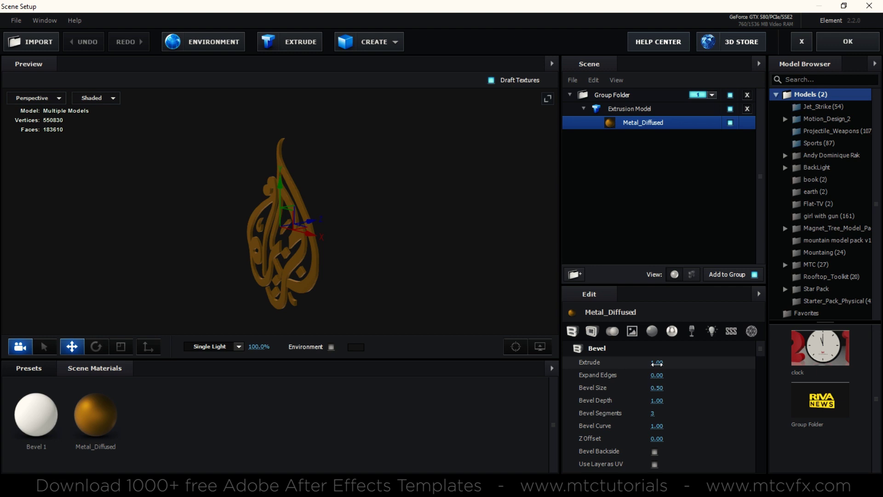
left_click_drag(770, 373, 777, 373)
left_click_drag(485, 315, 357, 307)
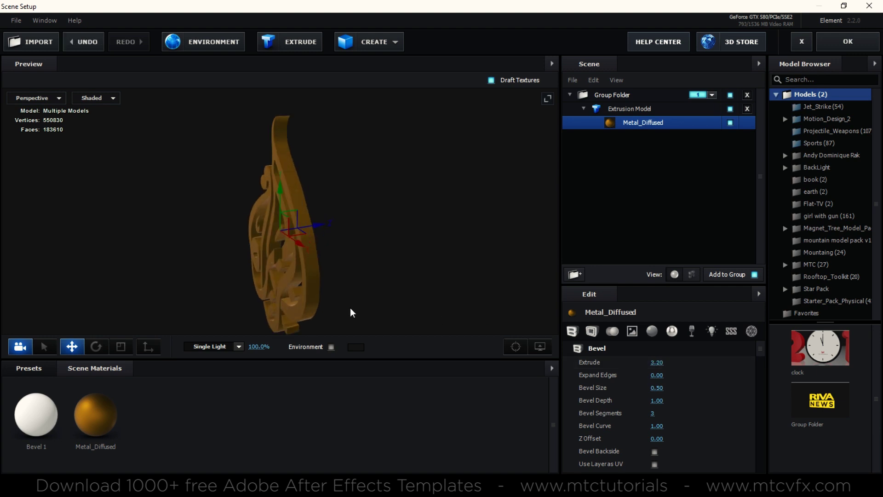
left_click(657, 362)
type("3")
key("Return")
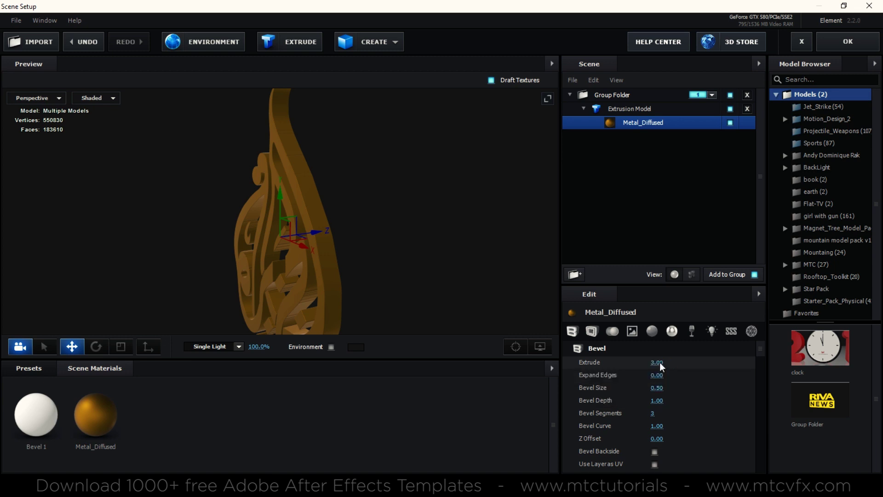
left_click_drag(399, 291, 418, 299)
left_click(44, 368)
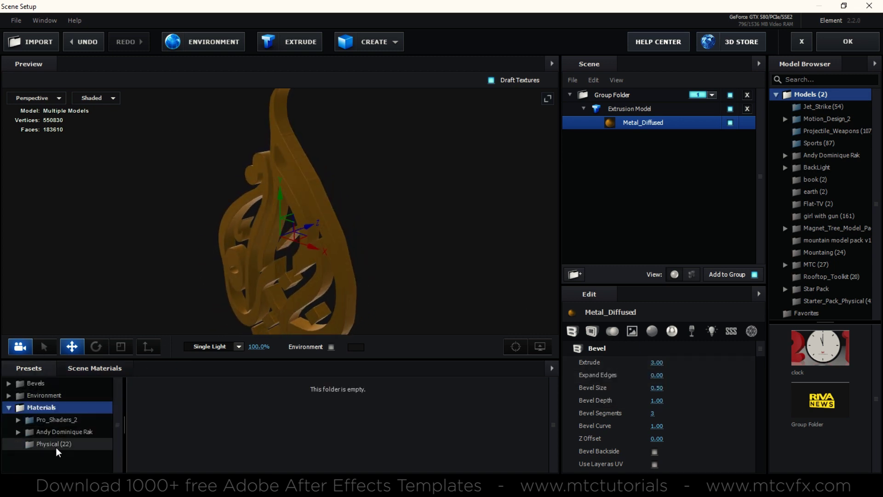
- Apply the Physical Chrome material preset to the logo
left_click(56, 444)
scroll(256, 445, "down", 1)
scroll(276, 441, "down", 2)
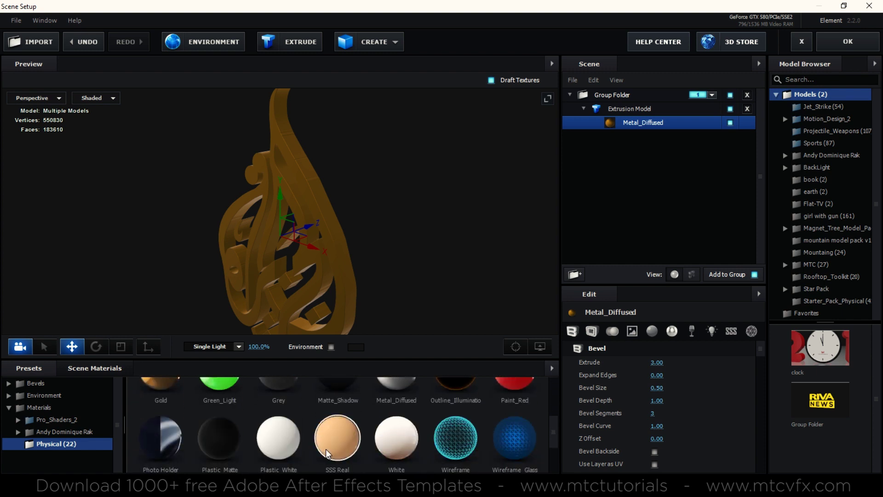
scroll(338, 428, "up", 3)
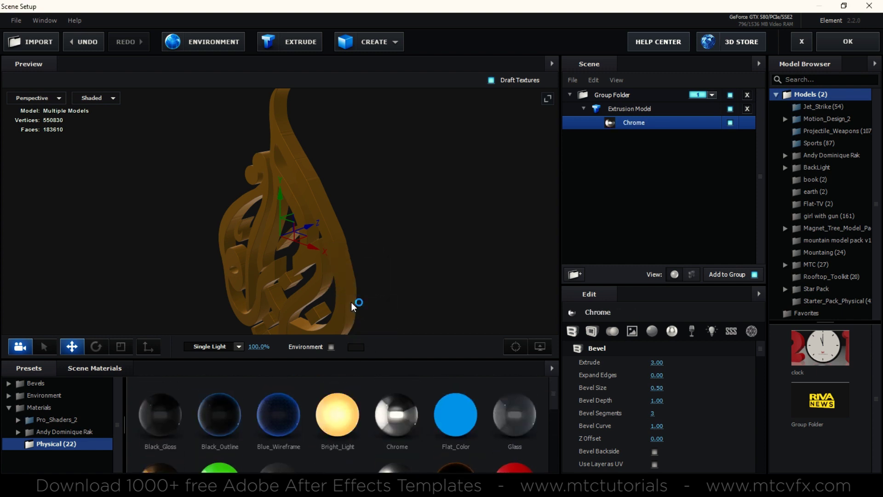
left_click_drag(407, 423, 355, 299)
- Give the Chrome material a gold FFB300 reflectivity colour and exit Scene Setup
scroll(666, 393, "down", 3)
scroll(667, 400, "down", 3)
scroll(670, 409, "down", 3)
scroll(674, 417, "down", 1)
scroll(674, 417, "down", 3)
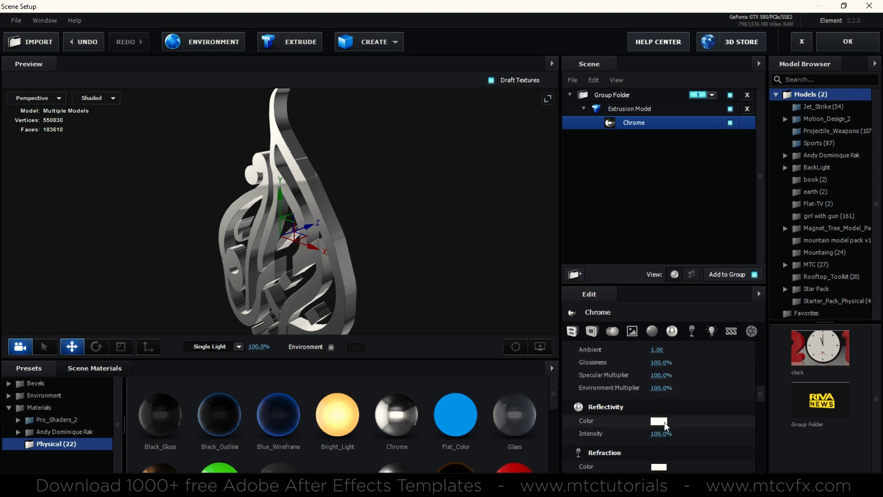
left_click(666, 421)
left_click(700, 327)
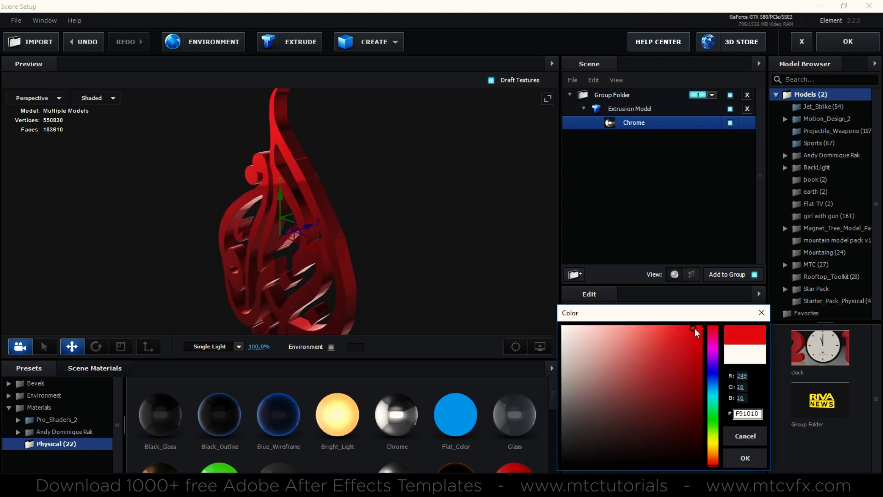
left_click(714, 447)
left_click_drag(715, 450, 719, 452)
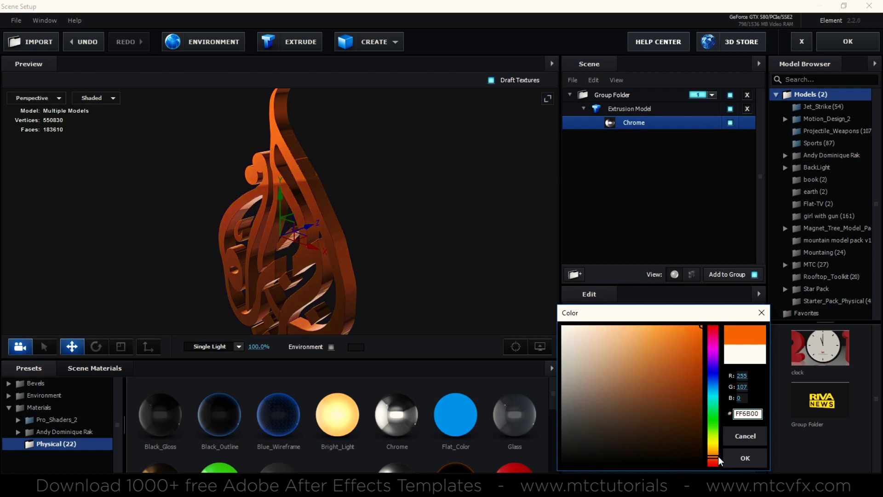
left_click(716, 449)
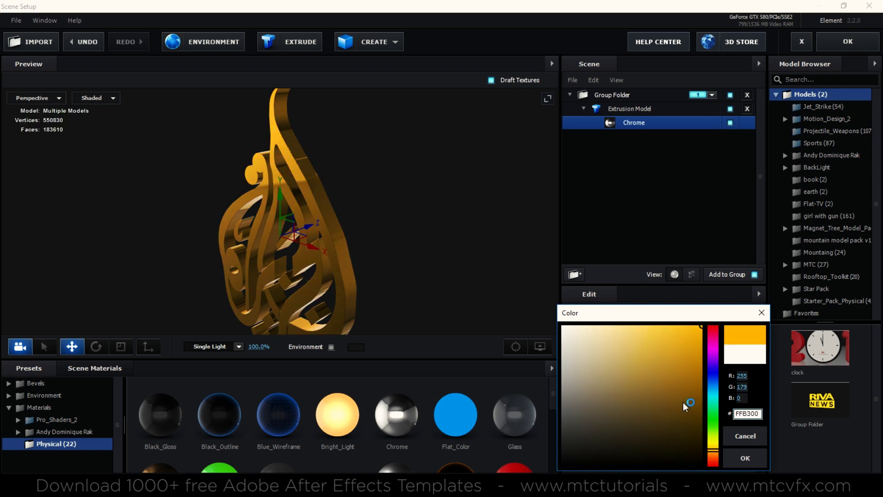
left_click(744, 457)
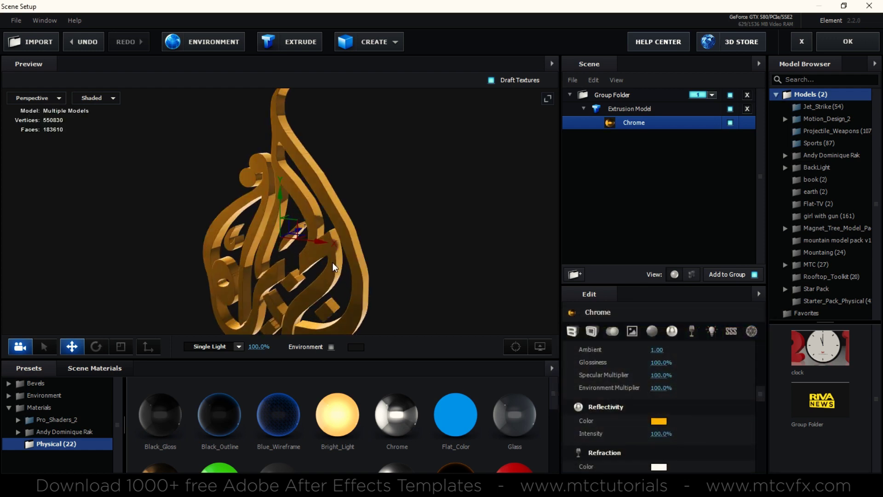
left_click_drag(406, 261, 510, 261)
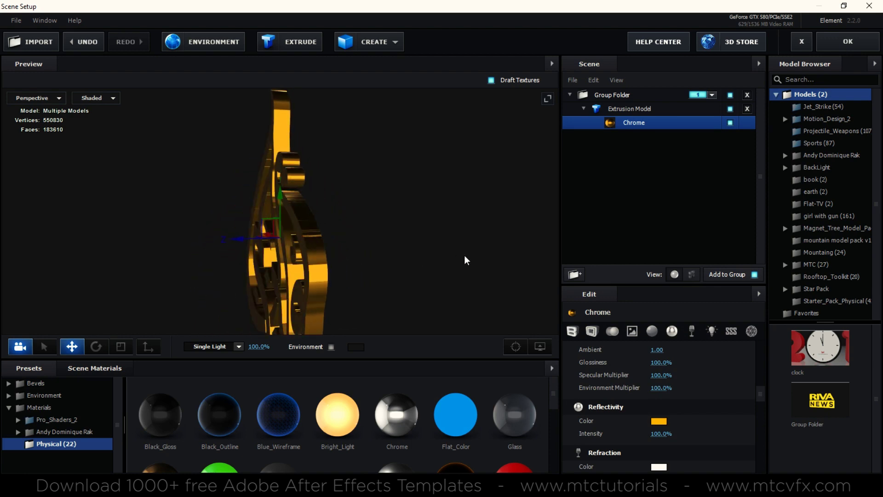
left_click(859, 46)
- Preview the new material, then lower the Chrome glossiness to 50% in Scene Setup
key("space")
key("space")
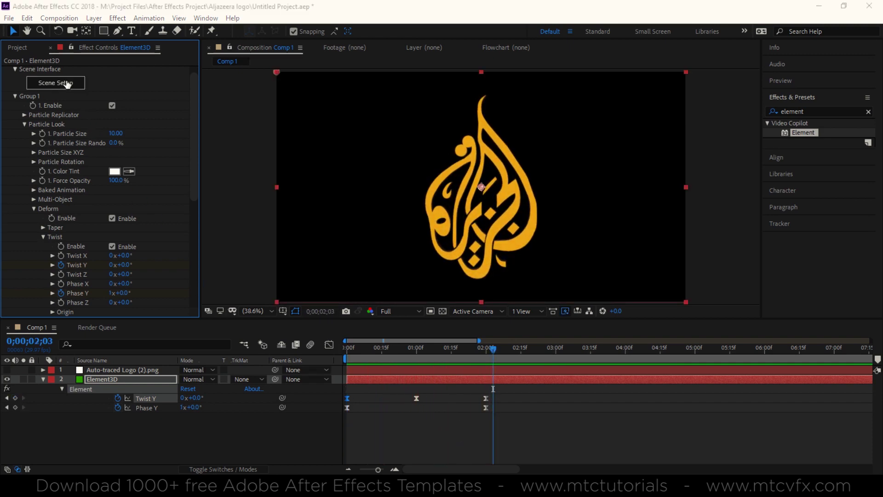
left_click(68, 83)
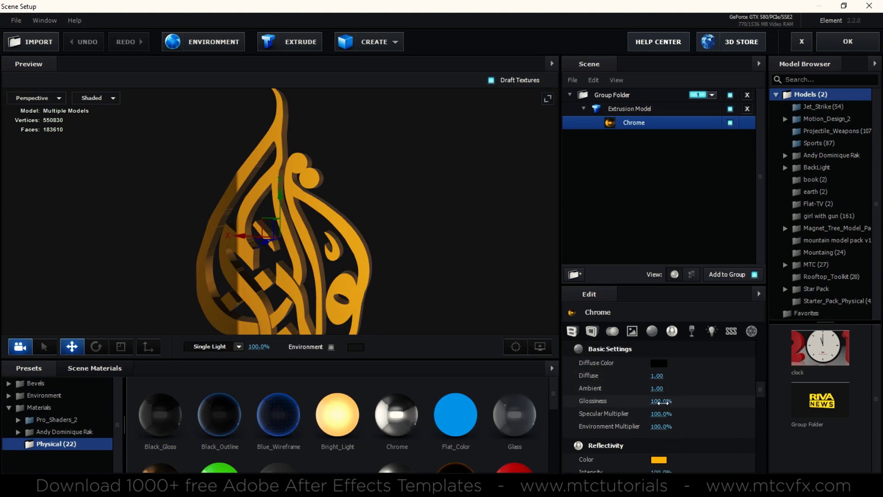
scroll(674, 413, "up", 3)
scroll(675, 415, "down", 3)
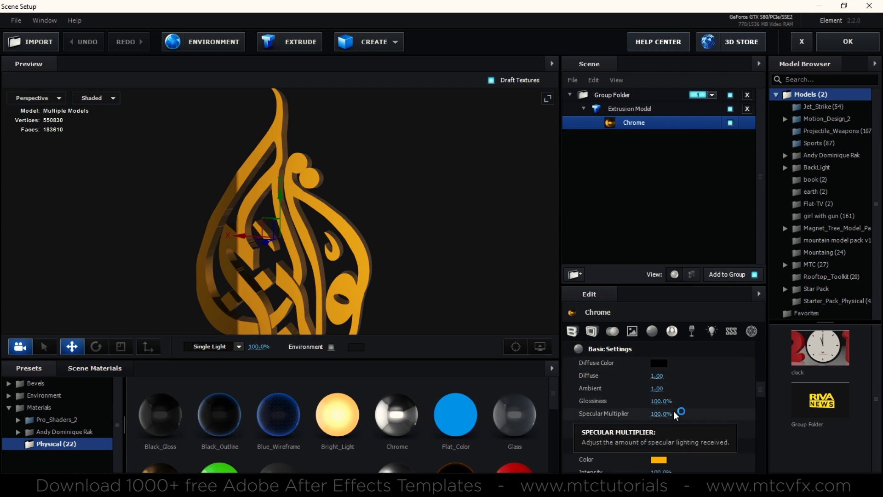
left_click(657, 402)
type("50")
key("Return")
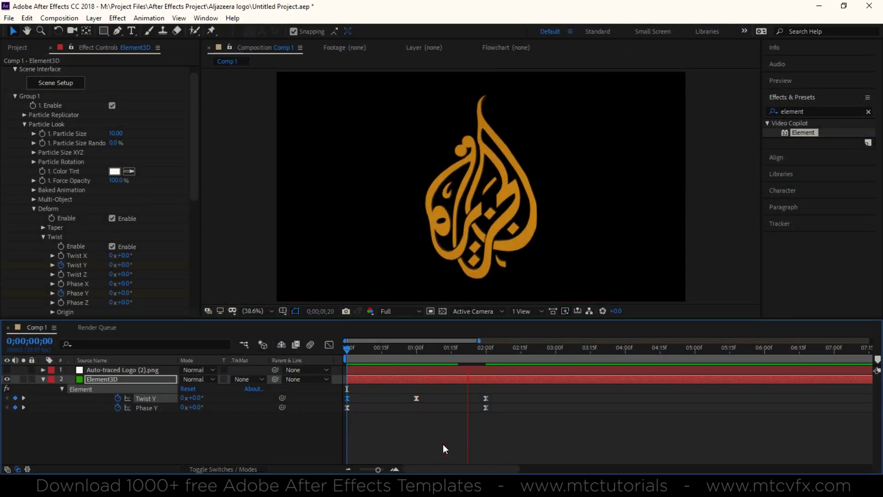
- Scrub the twist, select the Twist Y and Phase Y keyframes, and show their speed graph
mouse_move(400, 350)
left_mouse_down()
mouse_move(372, 351)
mouse_move(438, 350)
left_mouse_up()
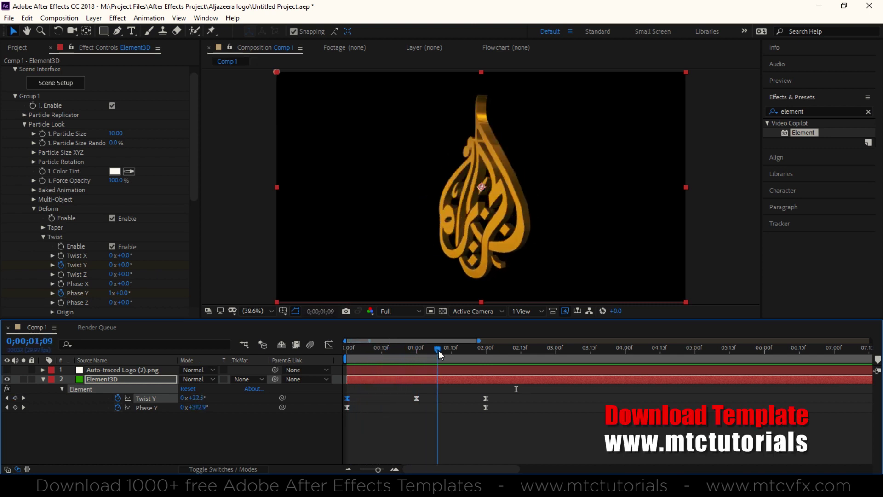
left_click_drag(438, 350, 458, 349)
left_click(499, 407)
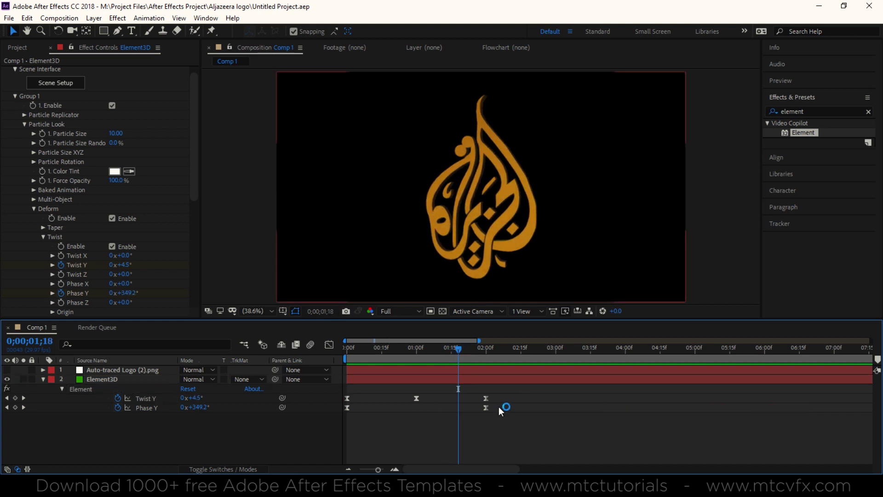
left_click_drag(498, 405, 332, 424)
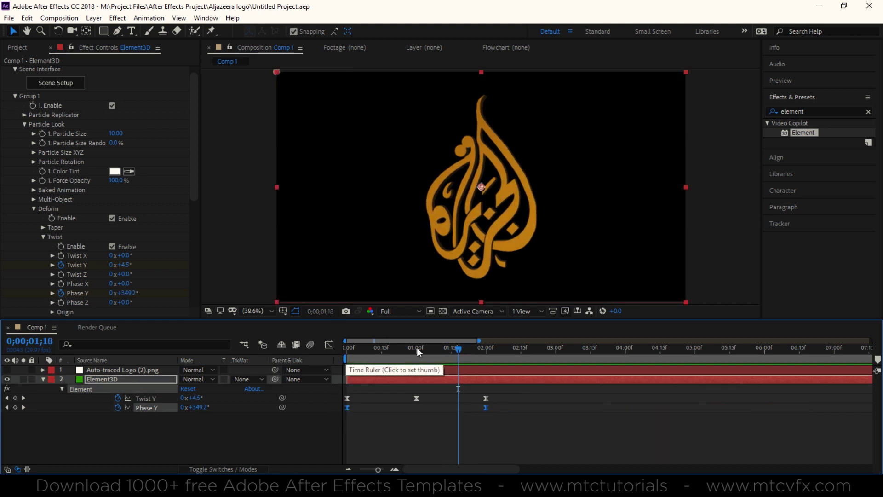
left_click(458, 421)
left_click(485, 408)
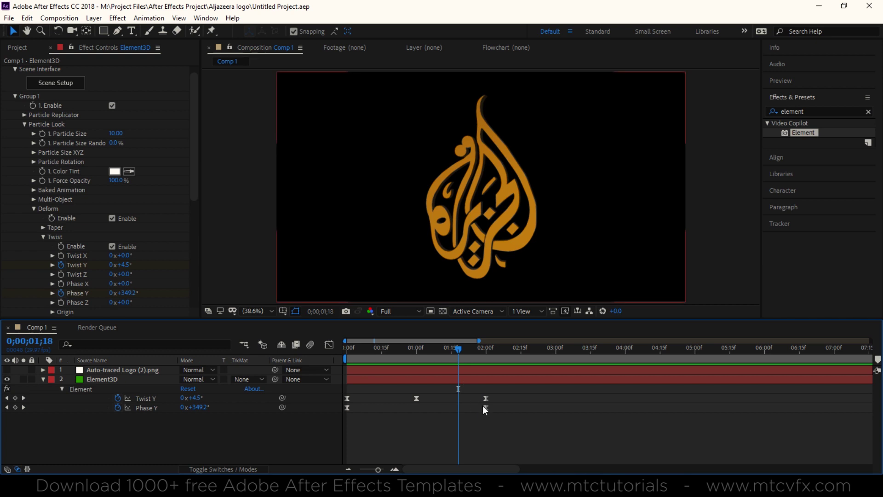
left_click_drag(492, 402, 346, 427)
left_click(329, 345)
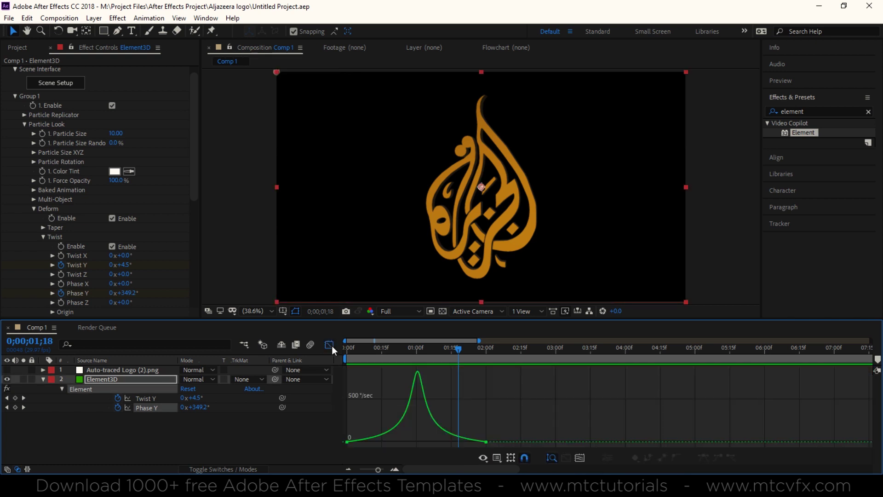
- Sharpen the peak of the eased Twist Y and Phase Y speed curve and preview from the start
left_click(485, 441)
left_click(442, 444)
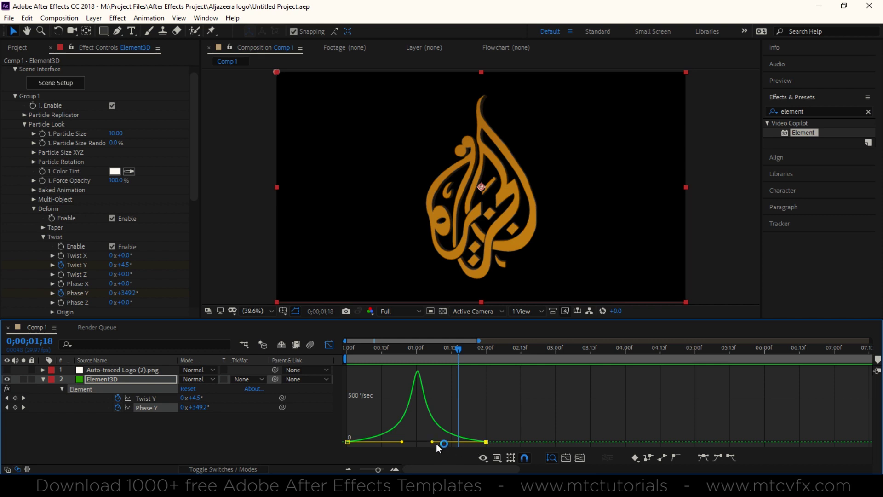
left_click_drag(432, 441, 416, 442)
key("Home")
key("space")
- Make the Phase Y speed peak lower and wider, then replay the twist preview
left_click(485, 421)
key("space")
left_click_drag(416, 442, 433, 441)
key("space")
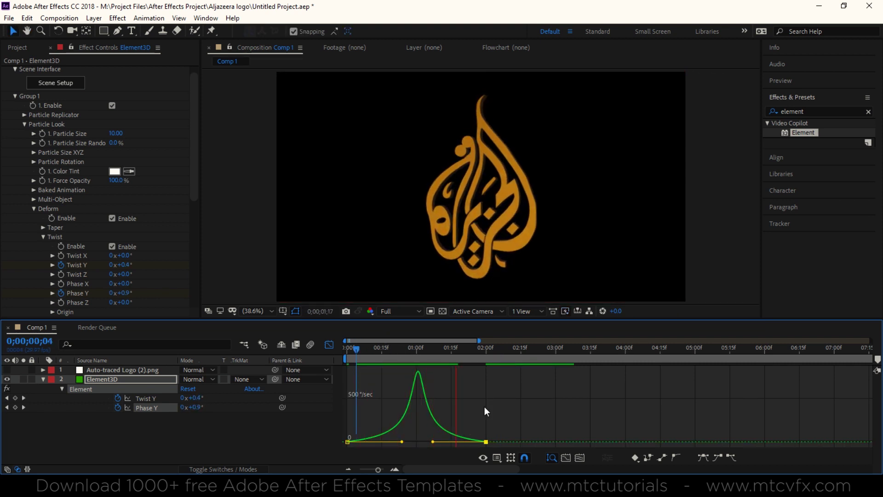
key("space")
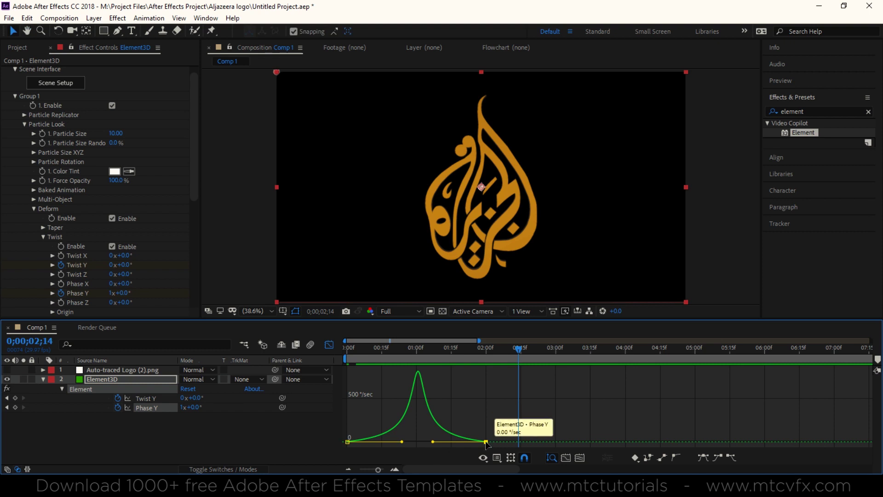
- Try the last Phase Y keyframe later, undo that change, and save the project
left_click_drag(485, 441, 500, 440)
key("space")
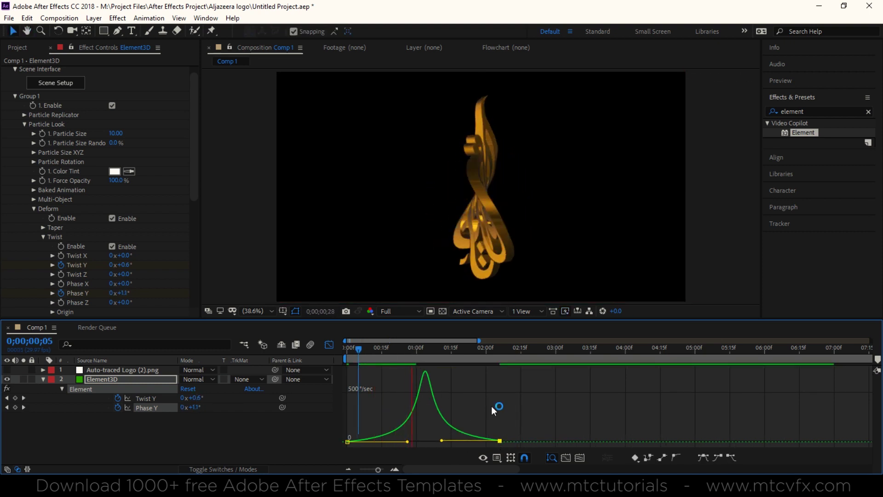
key("space")
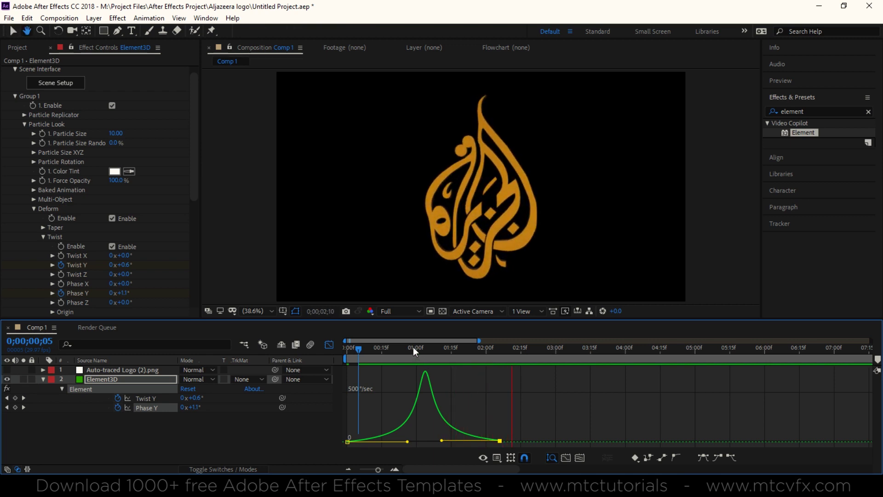
key("ctrl+z")
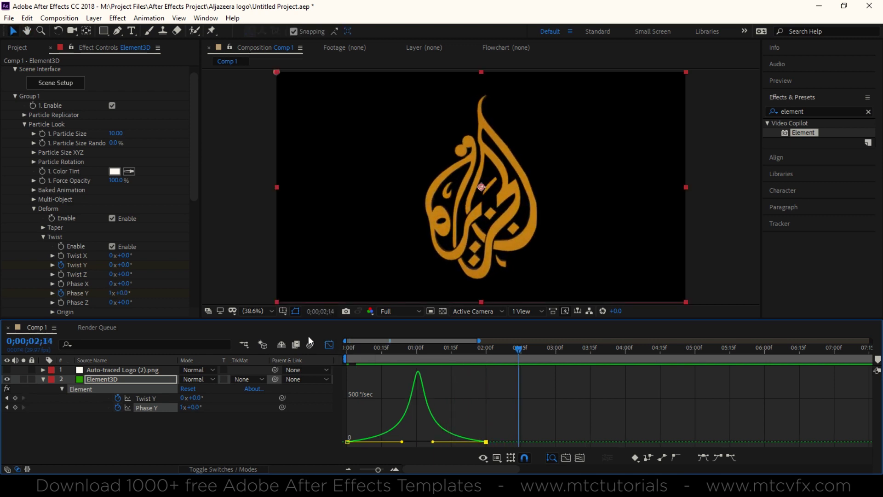
key("ctrl+s")
- Return to the layer-bar timeline and preview the final eased twist animation
left_click(325, 346)
key("space")
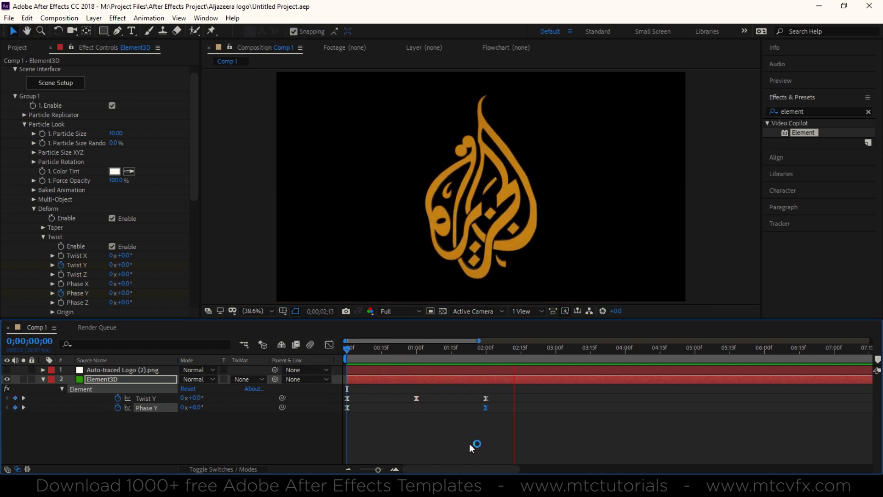
key("space")
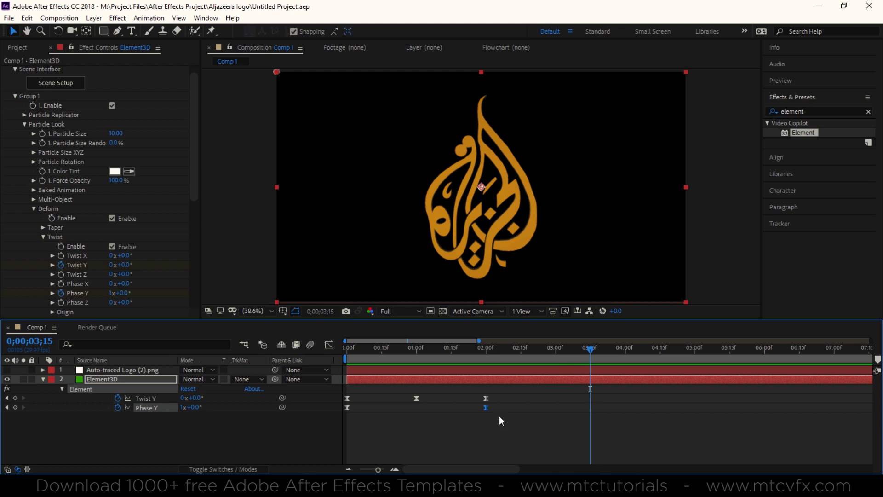
left_click(812, 111)
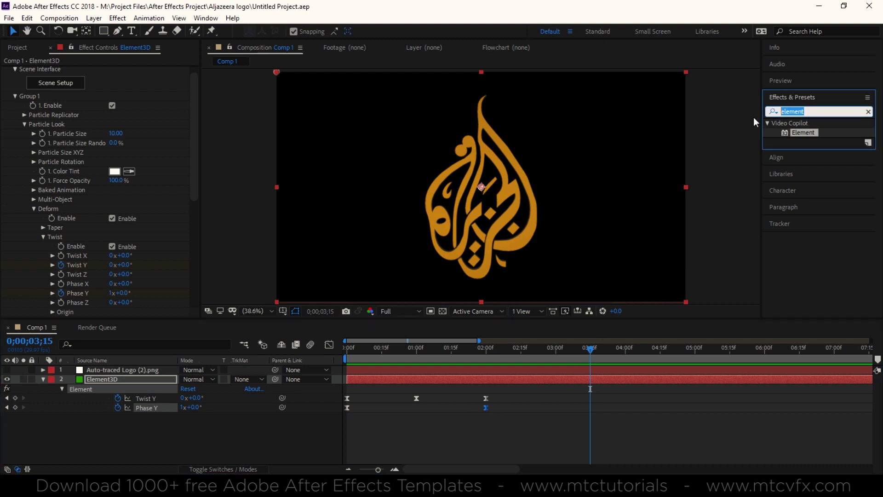
- Find CC Light Sweep by searching 'light' and apply it to the Element3D logo layer
type("light")
scroll(840, 247, "down", 2)
scroll(841, 247, "down", 3)
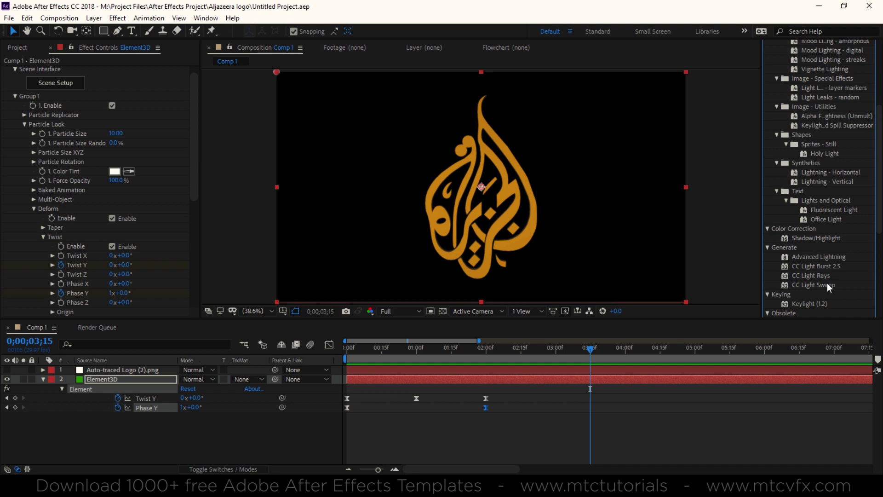
left_click_drag(827, 284, 565, 377)
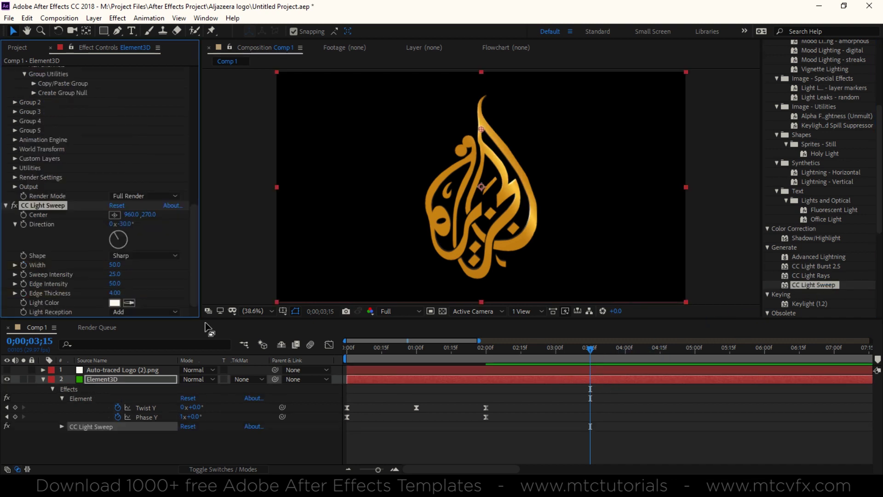
- Set the sweep Width to 91 and Sweep Intensity to 149, with Center over the logo
left_click_drag(132, 214, 47, 248)
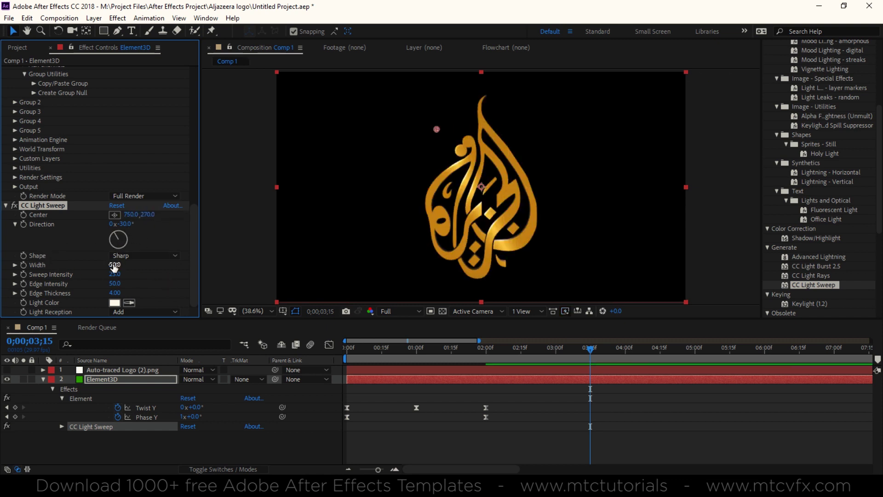
left_click_drag(114, 264, 243, 251)
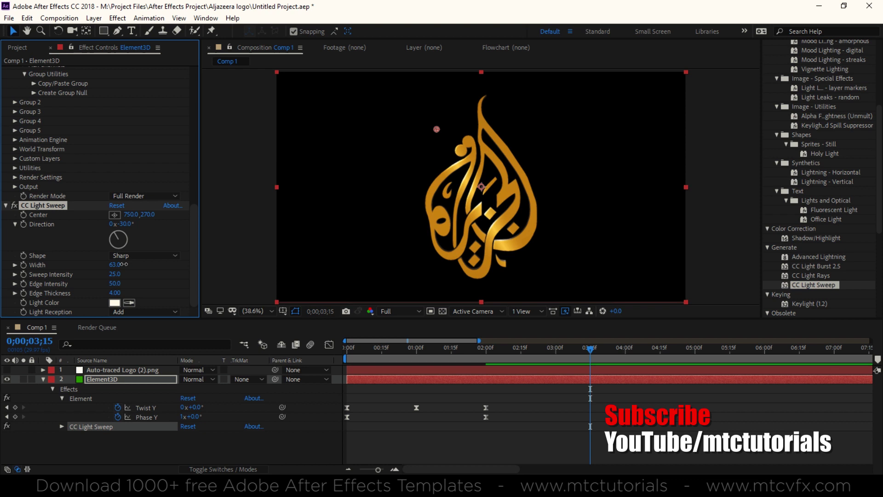
left_click_drag(118, 270, 175, 274)
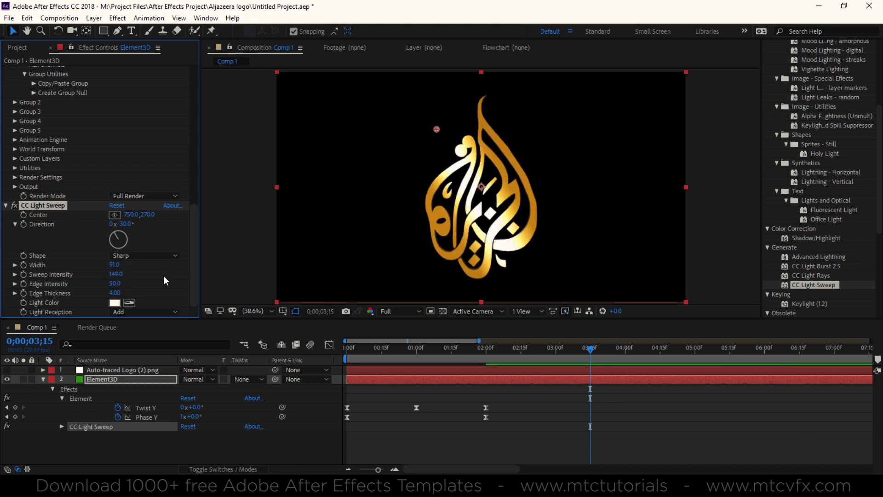
left_click_drag(132, 215, 63, 221)
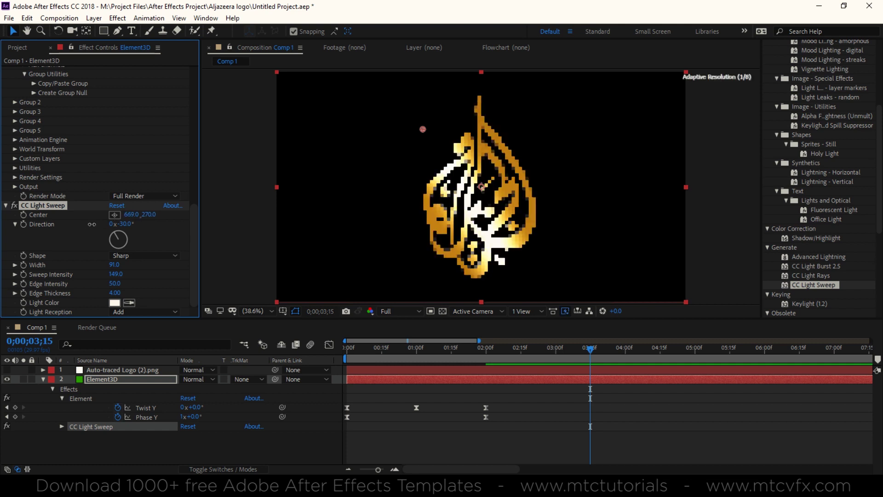
left_click(115, 302)
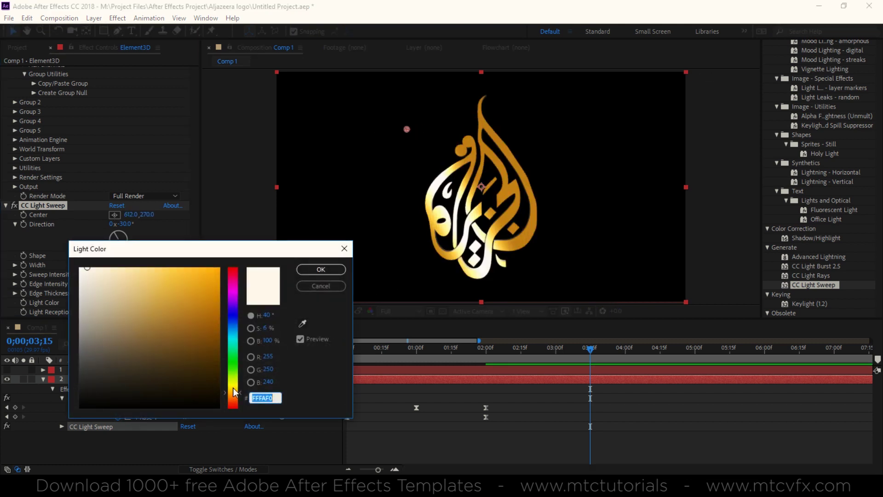
- Give the light sweep a saturated yellow colour and move its Center right across the logo
left_click_drag(235, 391, 235, 387)
left_click(218, 268)
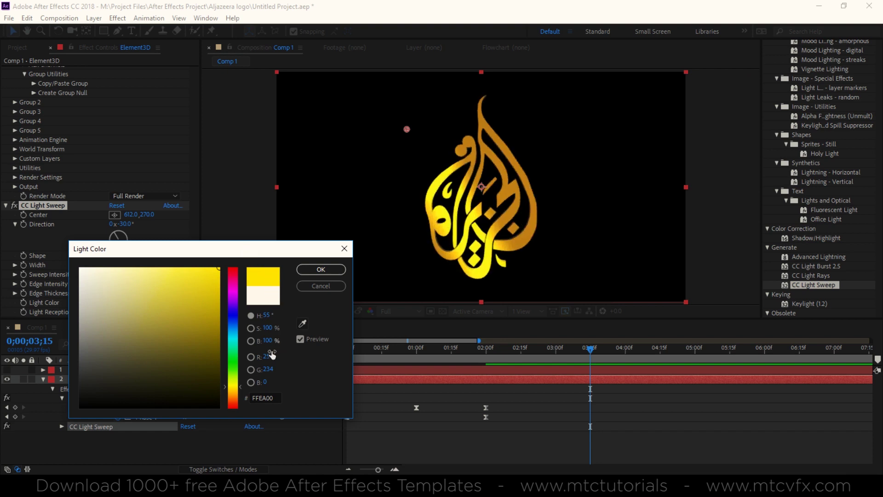
left_click(321, 268)
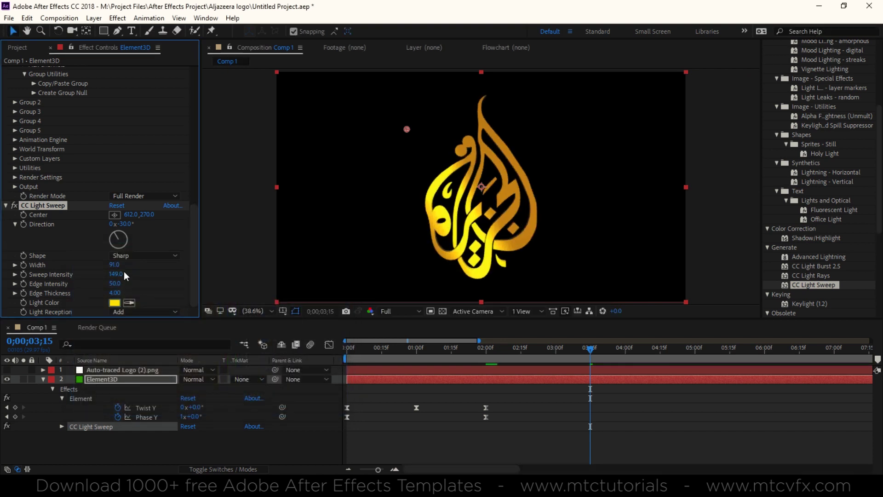
mouse_move(131, 215)
left_mouse_down()
mouse_move(233, 211)
mouse_move(380, 235)
mouse_move(204, 256)
mouse_move(221, 256)
left_mouse_up()
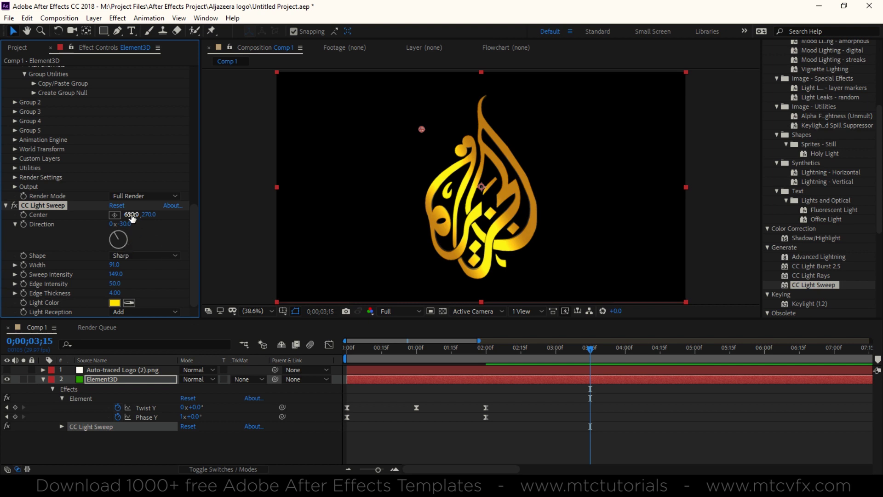
- Change the light colour to pale yellow FBF5B6 and move the sweep Center to the frame's left edge
left_click(114, 303)
mouse_move(147, 281)
left_mouse_down()
mouse_move(72, 266)
mouse_move(112, 263)
left_mouse_up()
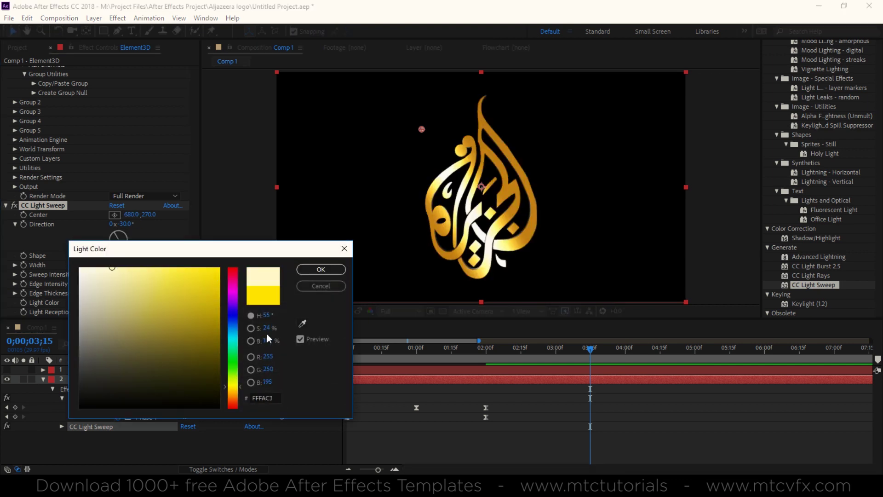
left_click(117, 269)
left_click(320, 270)
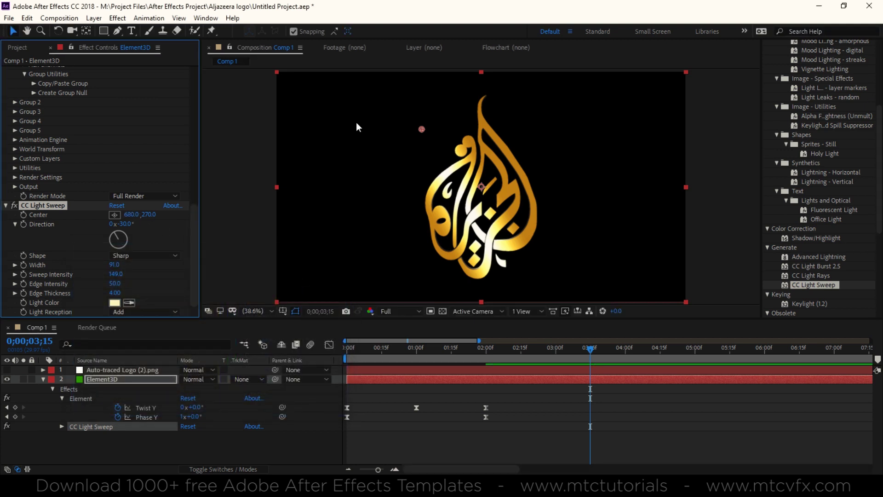
left_click_drag(424, 132, 293, 143)
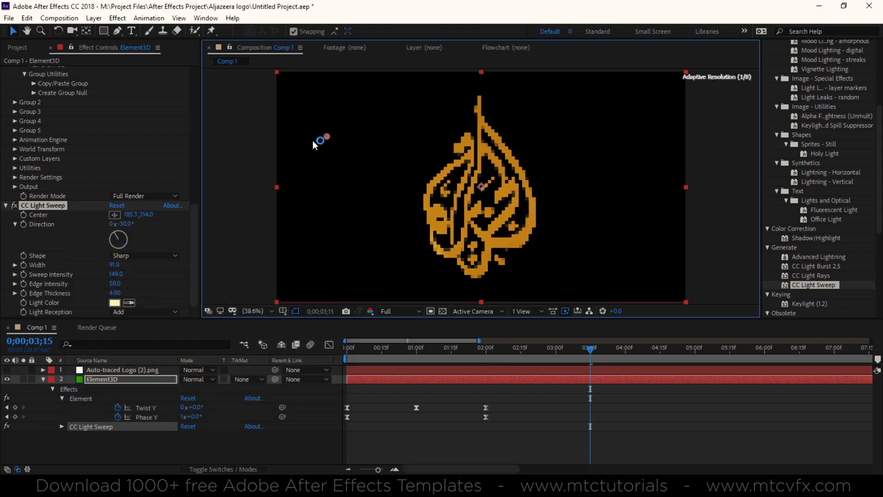
- Keyframe the sweep Center at 2;14 left of the logo and at 3;14 past its right side
mouse_move(523, 348)
left_mouse_down()
mouse_move(425, 356)
mouse_move(482, 350)
left_mouse_up()
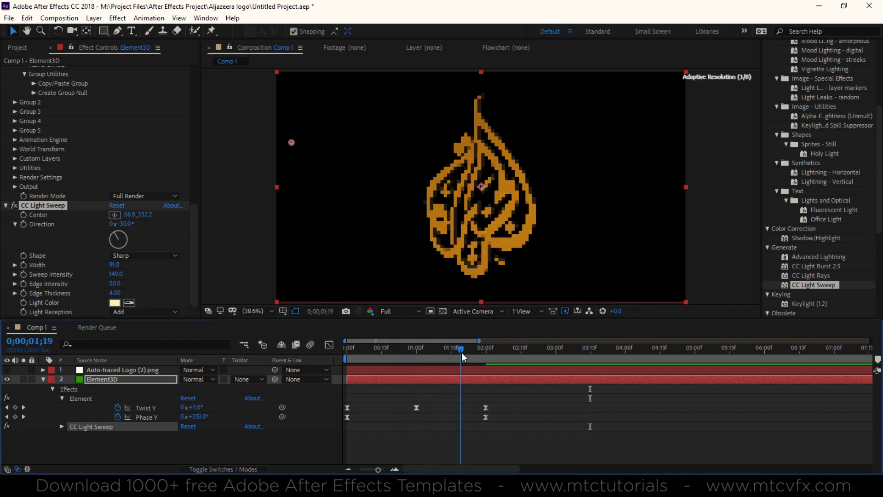
left_click_drag(482, 349, 517, 346)
left_click(109, 241)
left_click(587, 348)
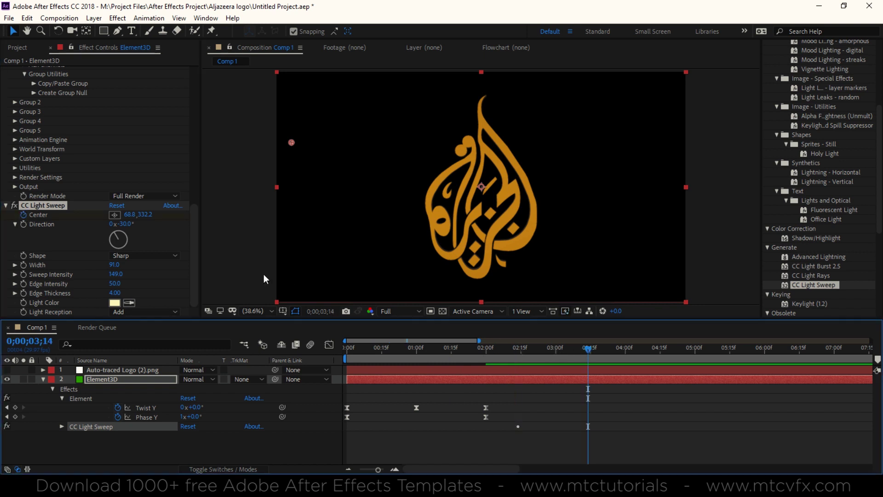
left_click_drag(291, 143, 570, 148)
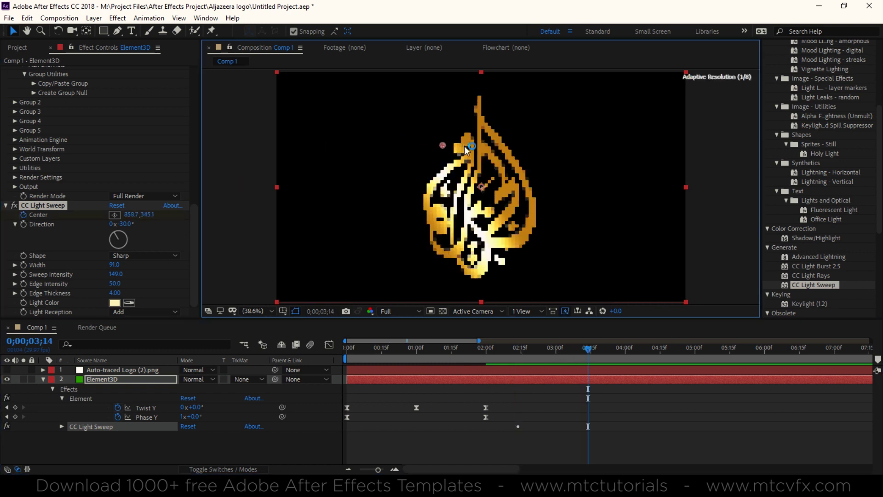
- Reveal the animated properties with UU and move the final Center keyframe later in time
left_click_drag(543, 347, 514, 348)
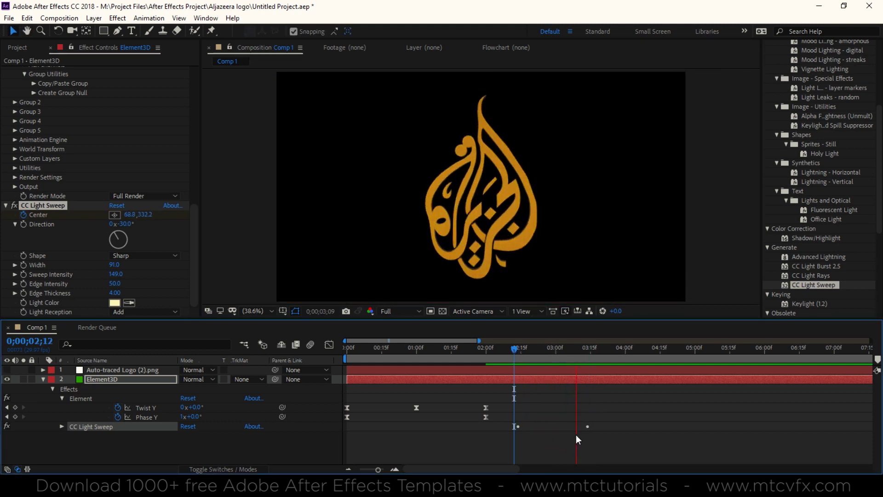
key("space")
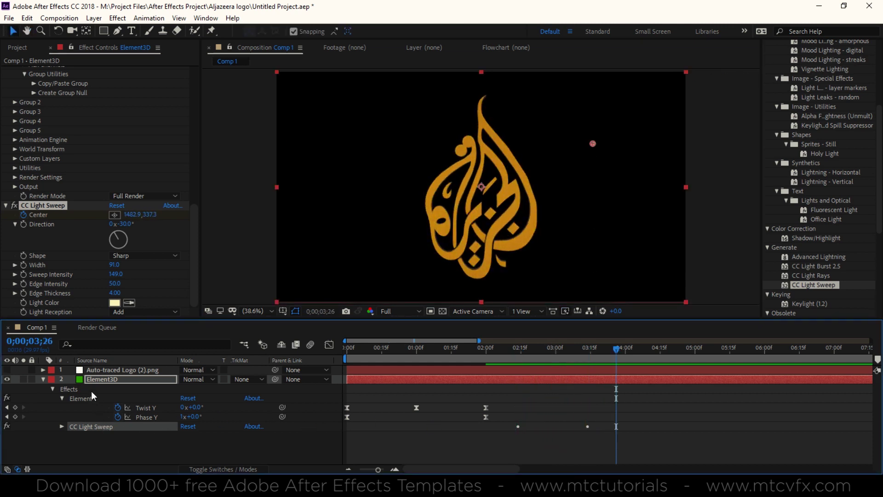
left_click(95, 382)
key("u")
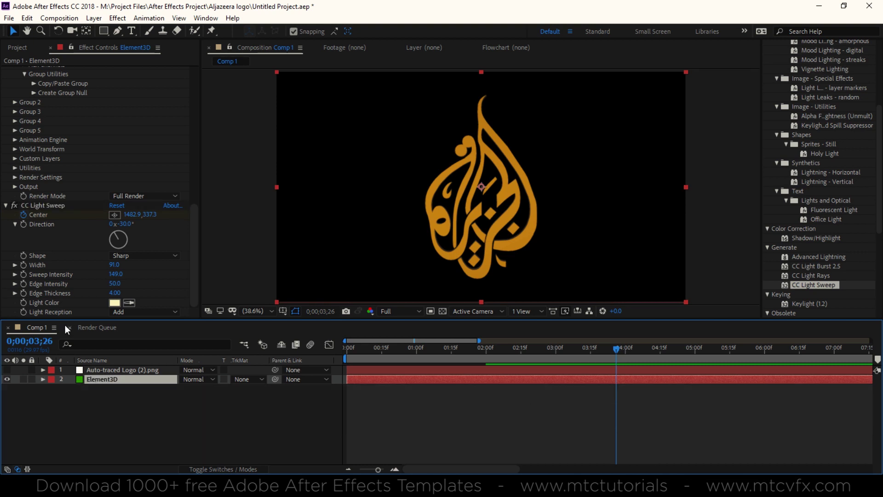
key("u")
left_click_drag(587, 426, 643, 426)
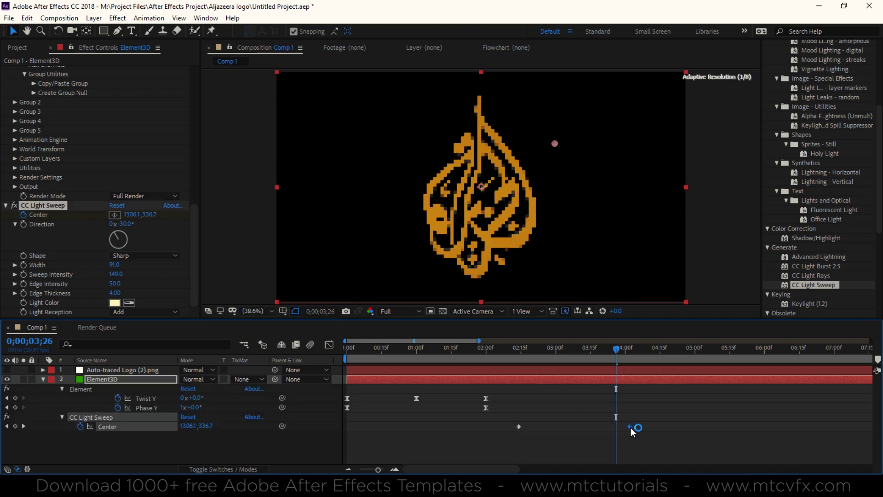
left_click(466, 358)
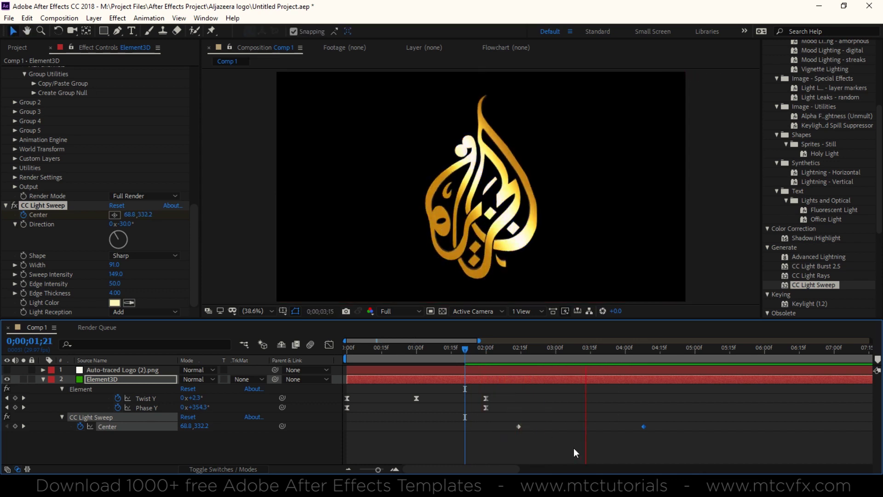
key("space")
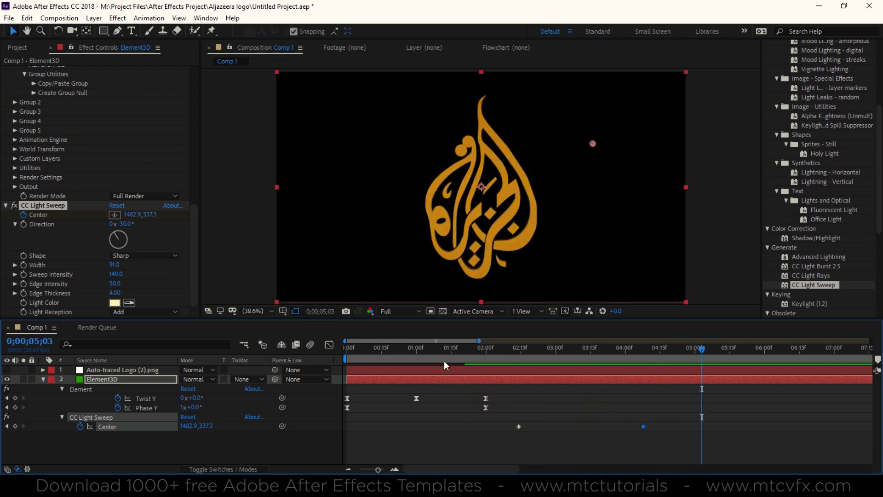
left_click_drag(373, 466, 359, 469)
left_click(406, 348)
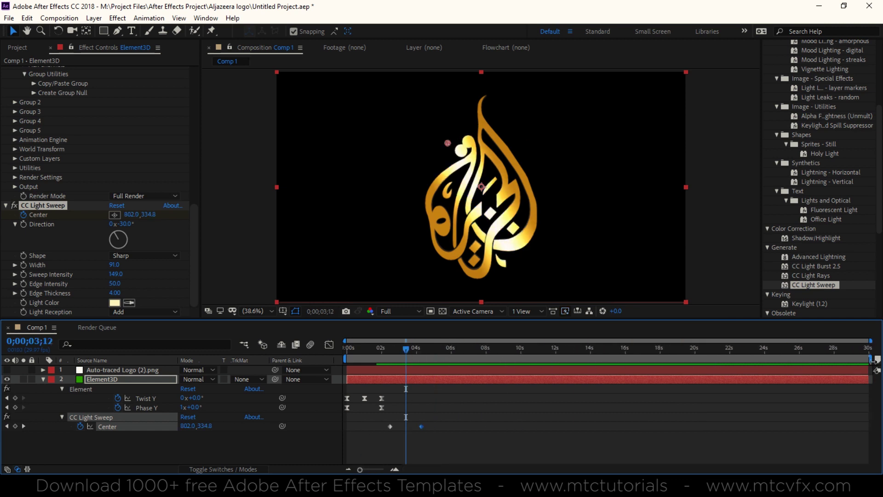
- Trim the Comp 1 work area end to exactly 02:00f, zooming in to fine-tune it
left_click_drag(871, 359, 385, 359)
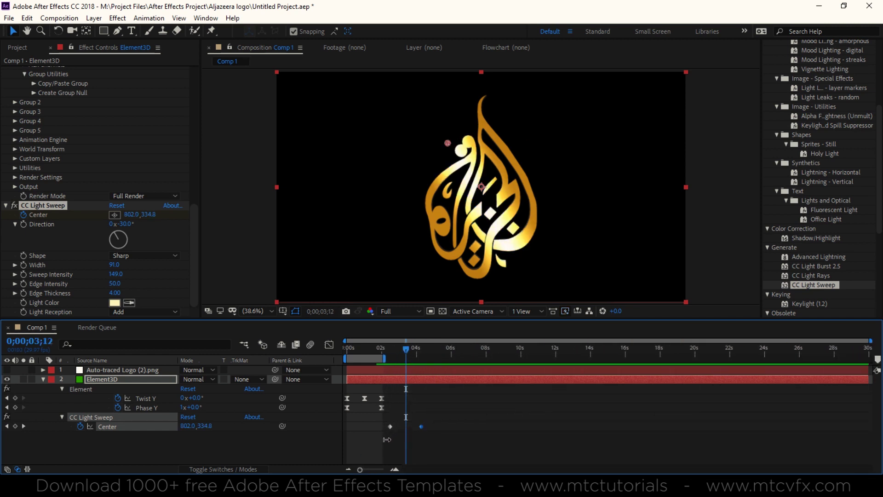
left_click(395, 469)
left_click(394, 469)
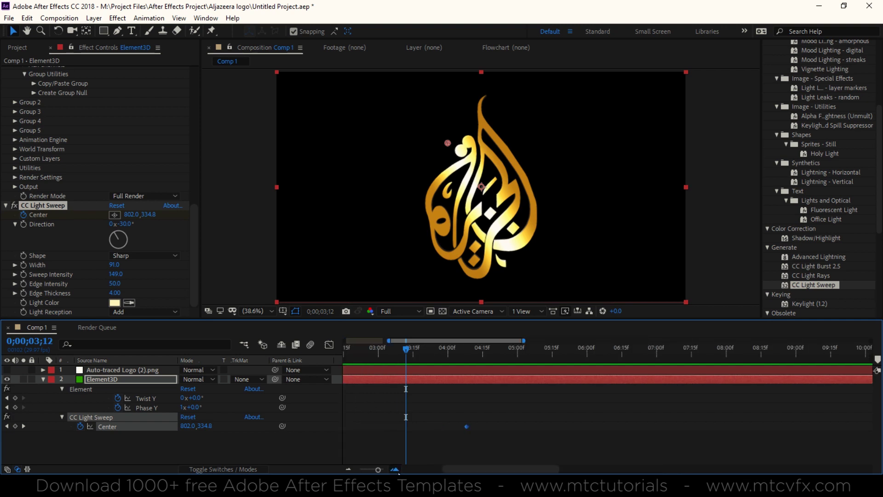
left_click(394, 469)
left_click(394, 469)
left_click_drag(634, 356, 624, 357)
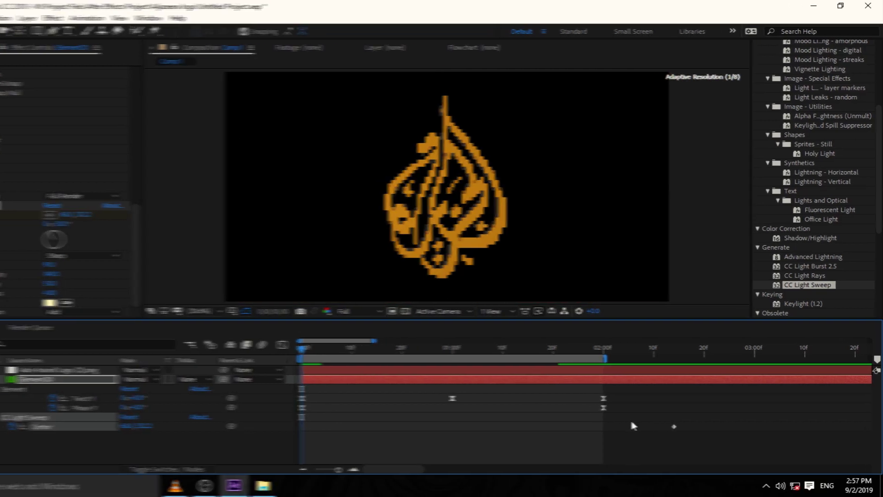